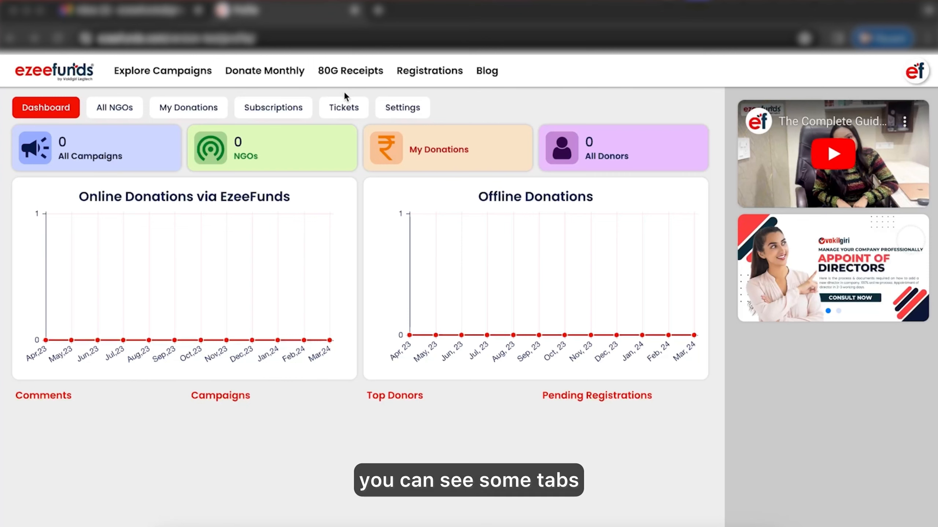
Step: Open the form to link a registered NGO from All NGOs and set the NGO type to Section-8
left_click(124, 112)
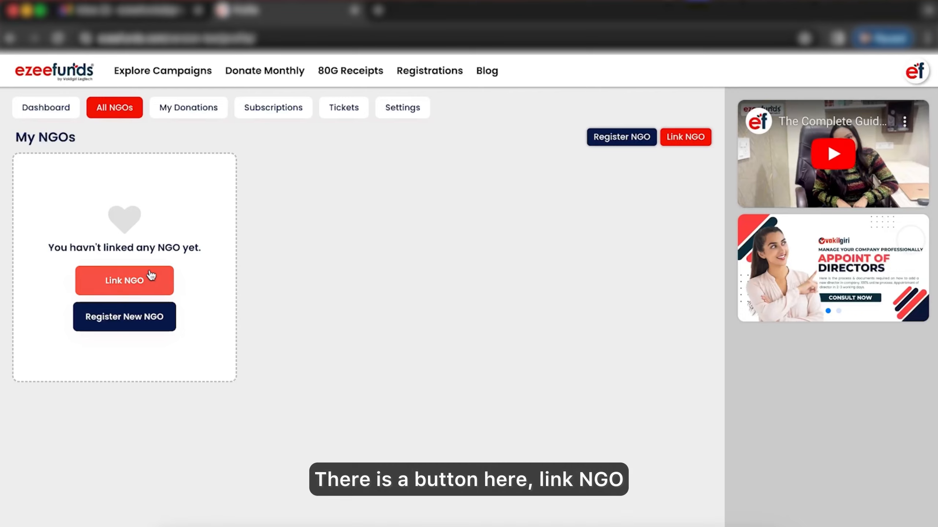
left_click(128, 282)
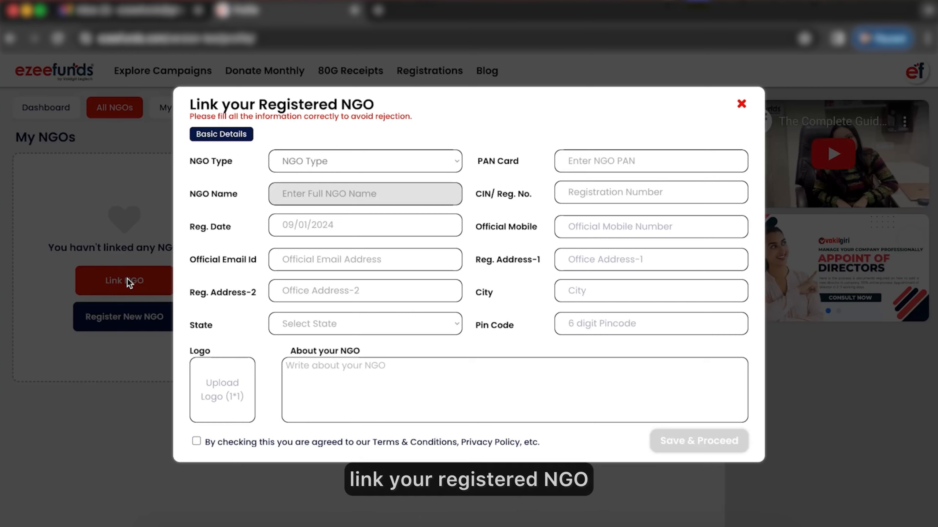
left_click(308, 163)
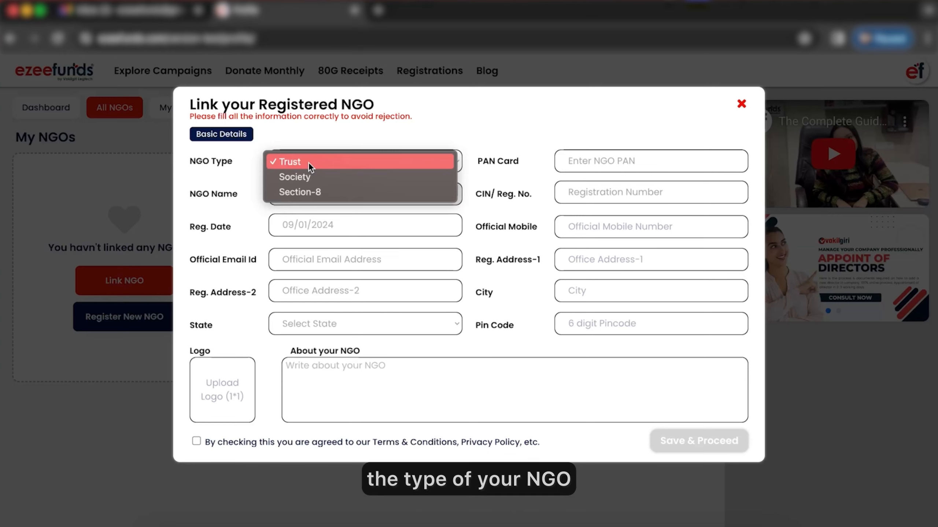
left_click(325, 194)
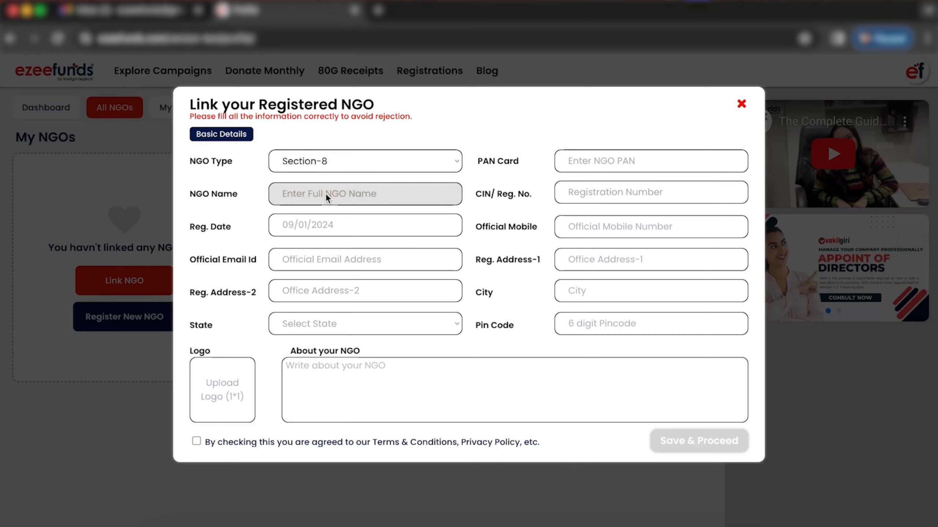
Step: Enter the NGO's PAN card number and look up the NGO from it
left_click(516, 165)
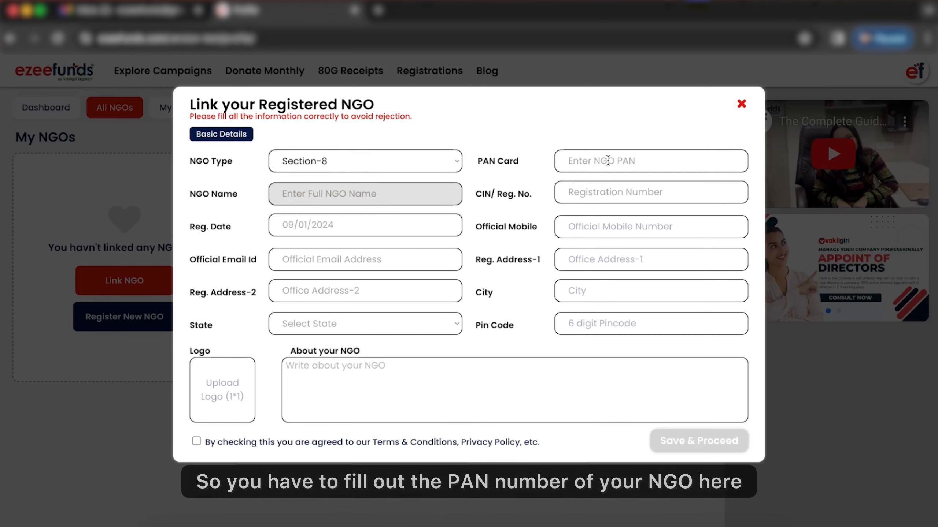
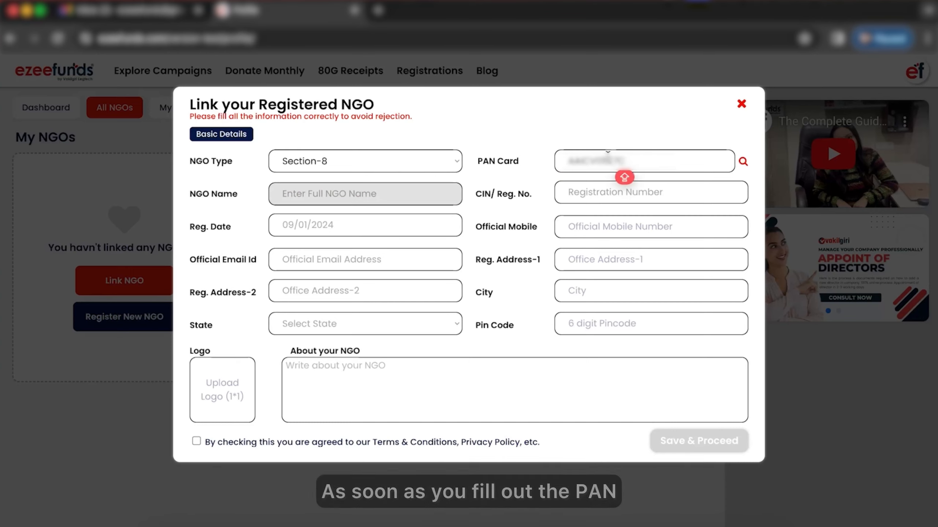
left_click(743, 163)
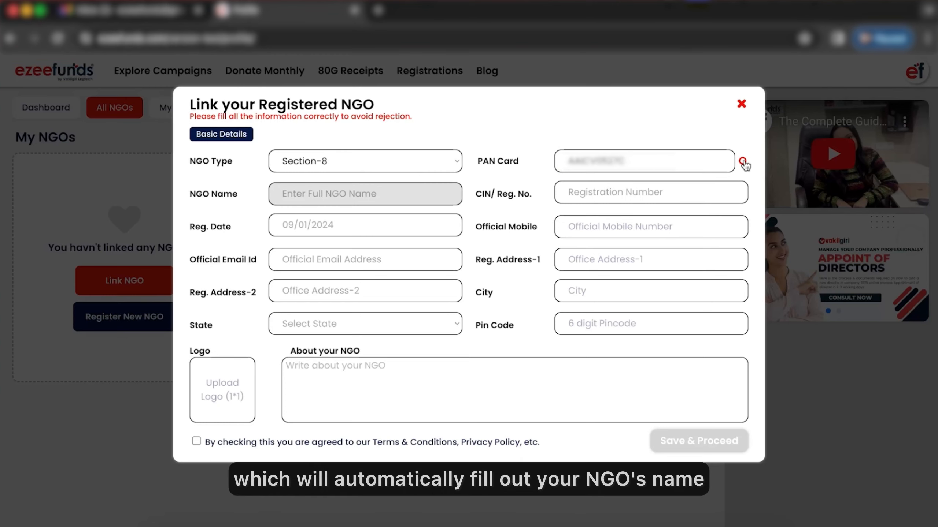
Step: Enter the NGO's CIN/registration number
left_click(656, 196)
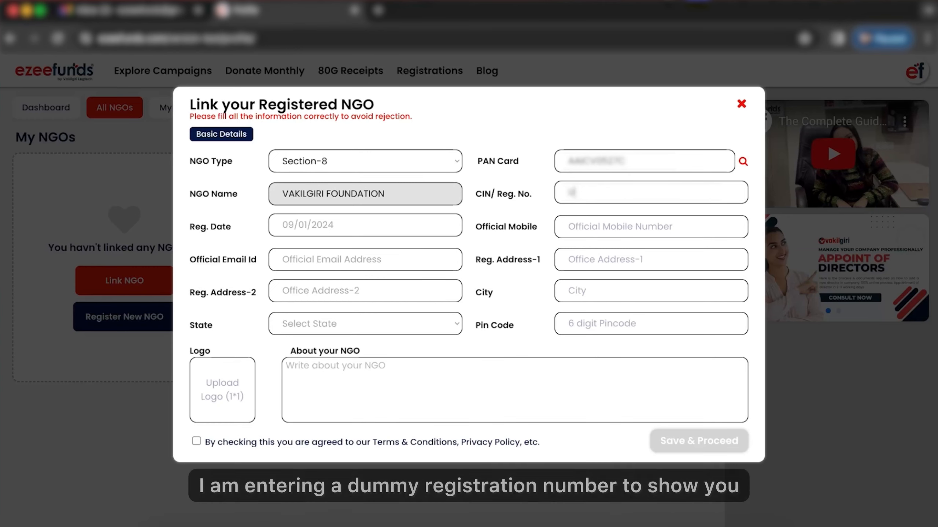
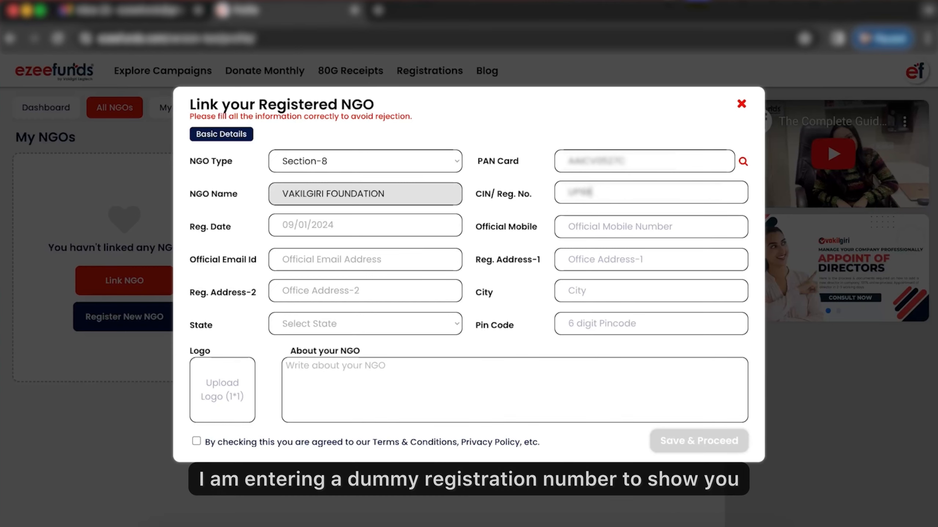
Step: Set the registration date to 01/11/2023
key("Tab")
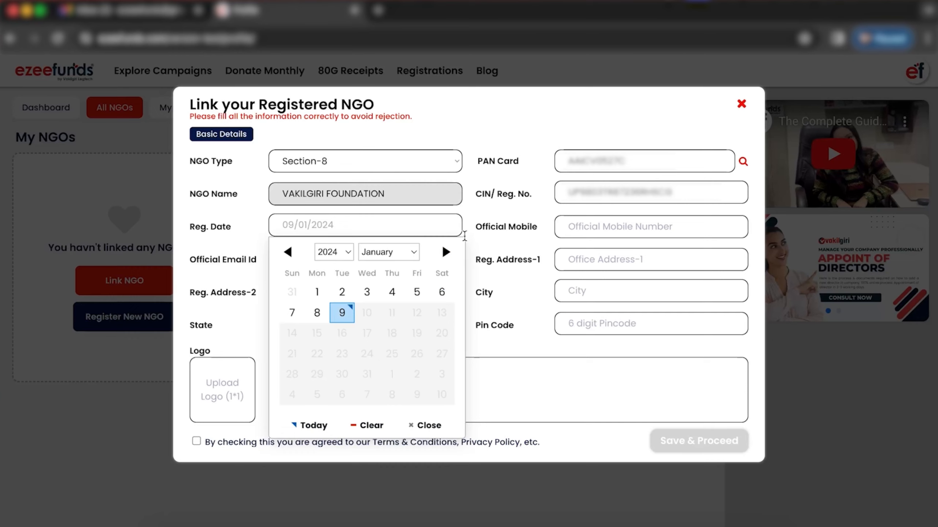
left_click(294, 254)
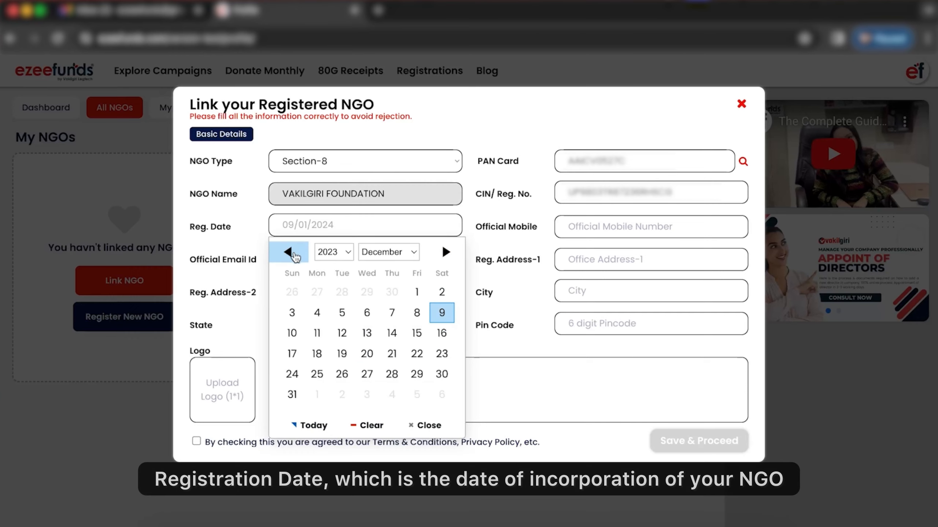
left_click(294, 254)
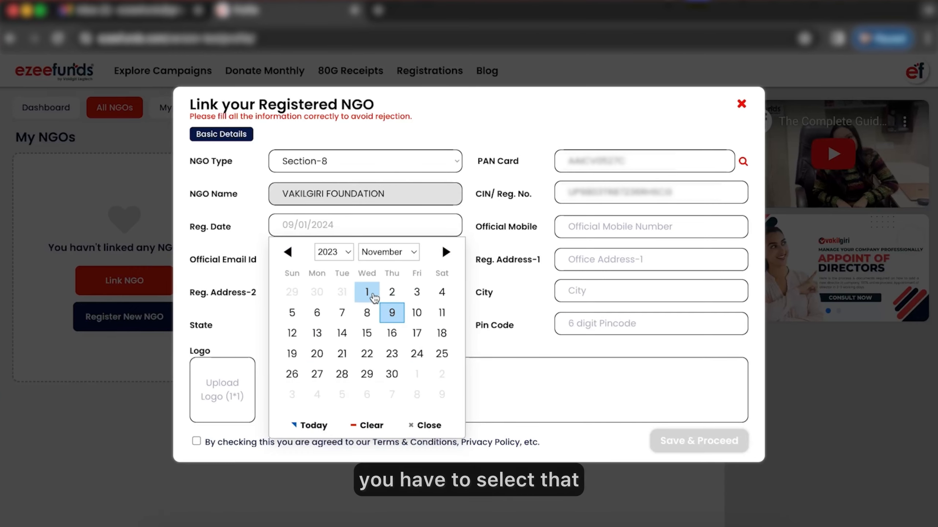
left_click(366, 291)
Step: Enter the NGO's official mobile number
left_click(567, 236)
type("98")
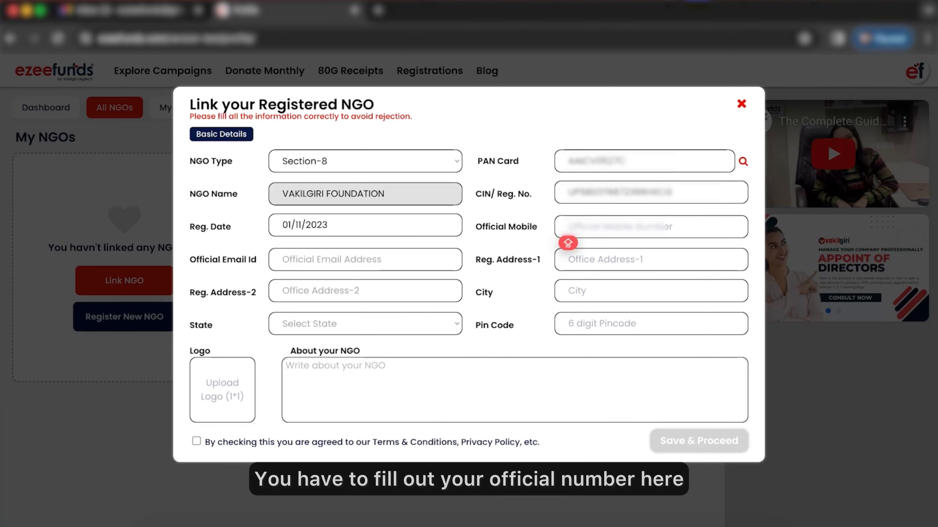
type("76543210")
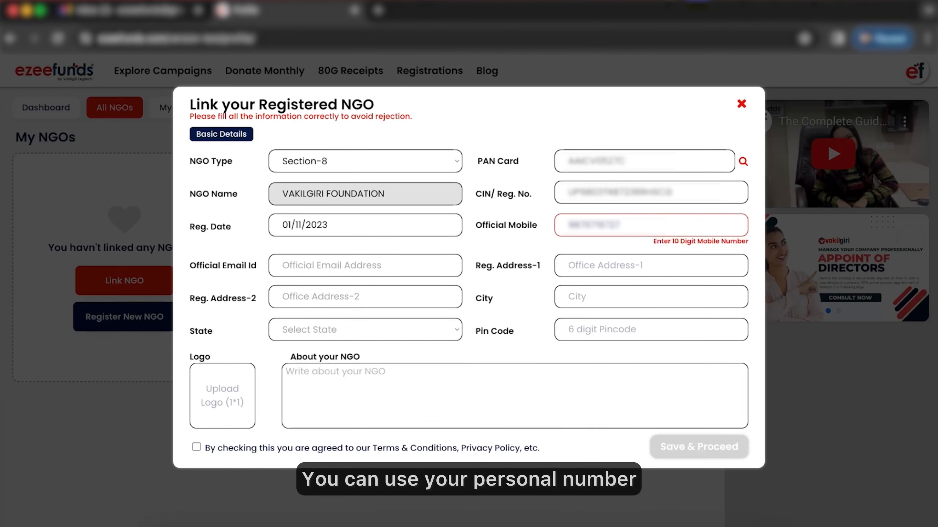
Step: Fill in the NGO's official email address
left_click(282, 269)
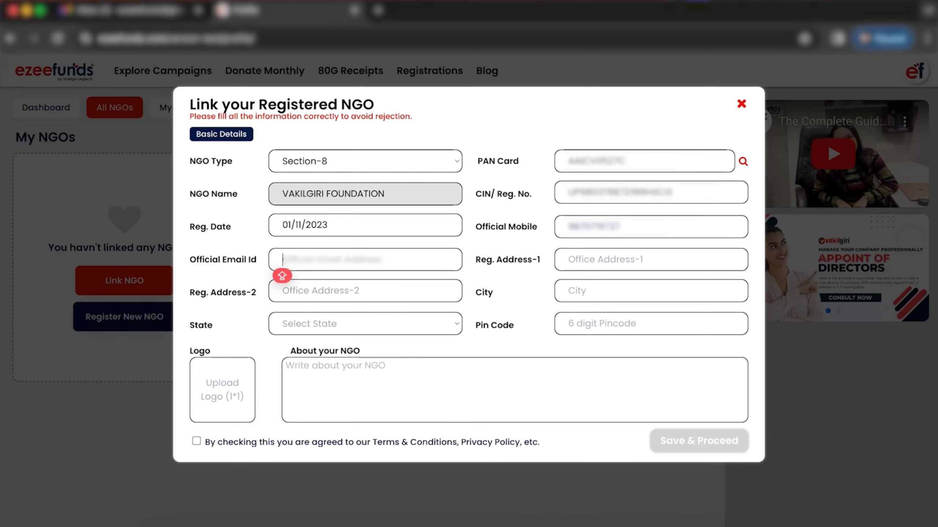
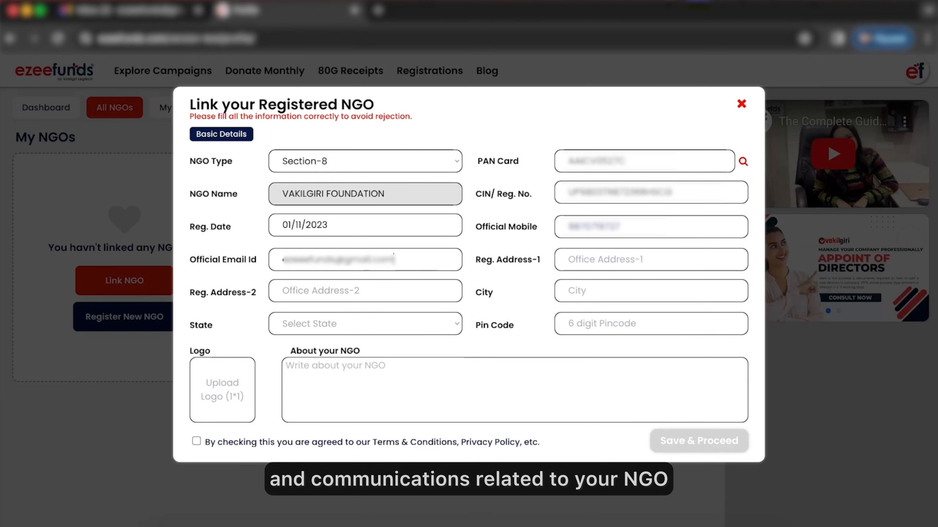
Step: Fill in the NGO's registered address lines, city, state and pin code
left_click(650, 259)
type("1")
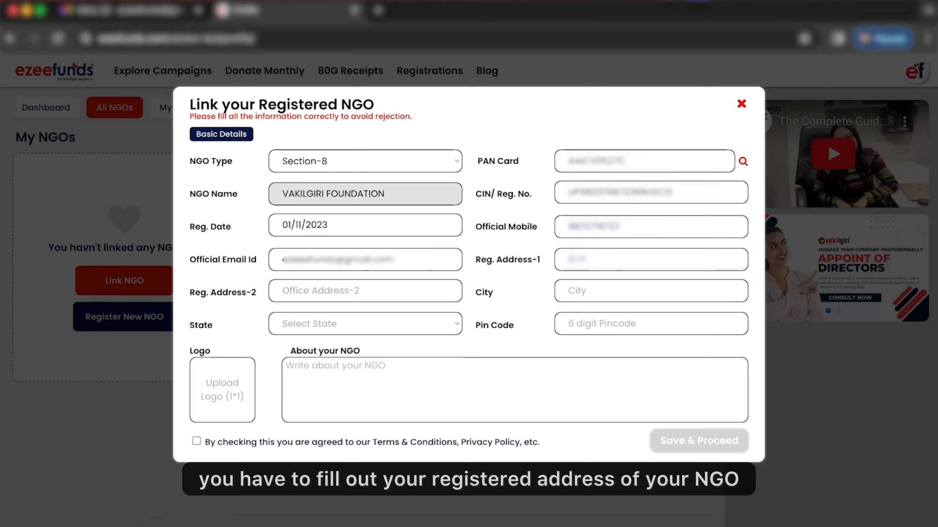
type(" 7W100")
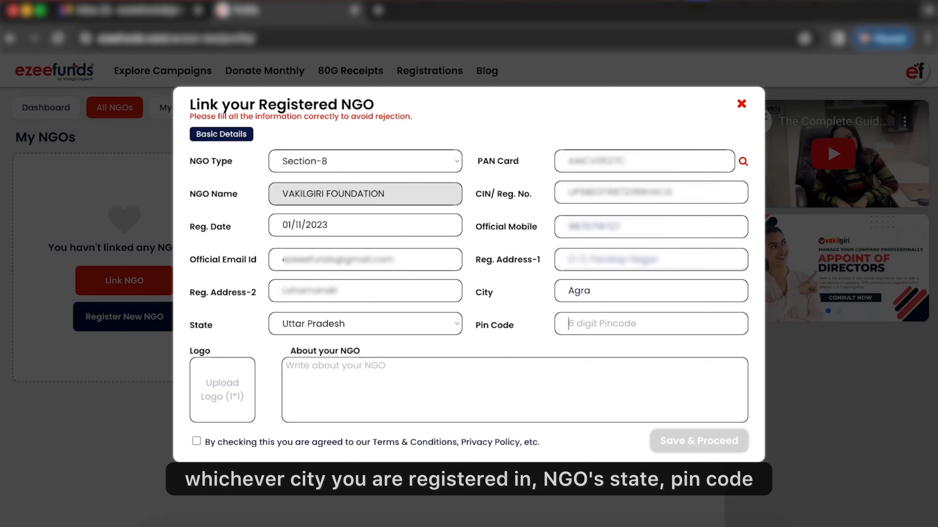
type("282020")
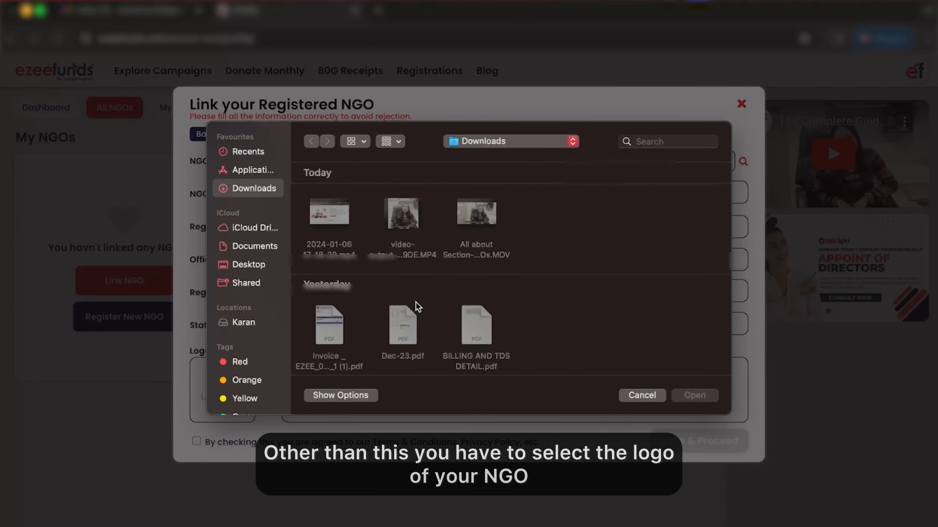
Step: Upload an image file as the NGO's logo
scroll(507, 274, "down", 10)
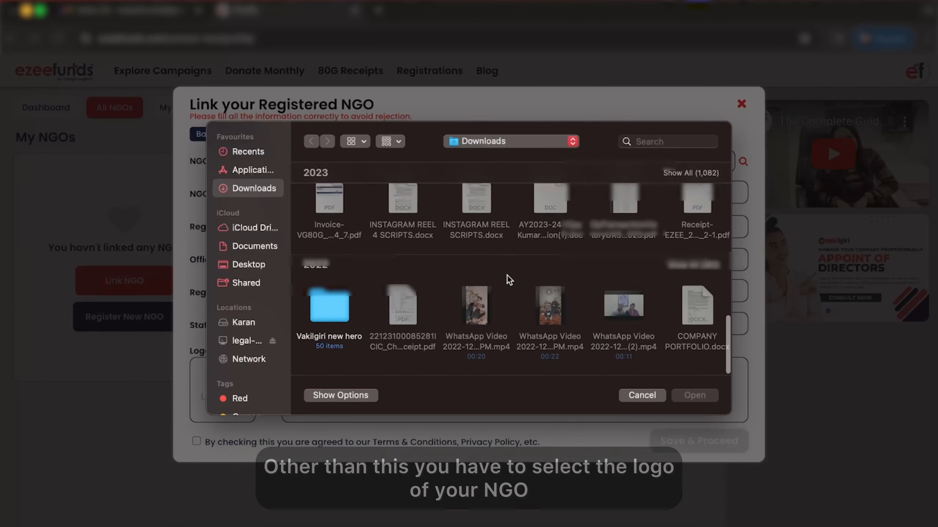
scroll(507, 274, "up", 6)
left_click(438, 382)
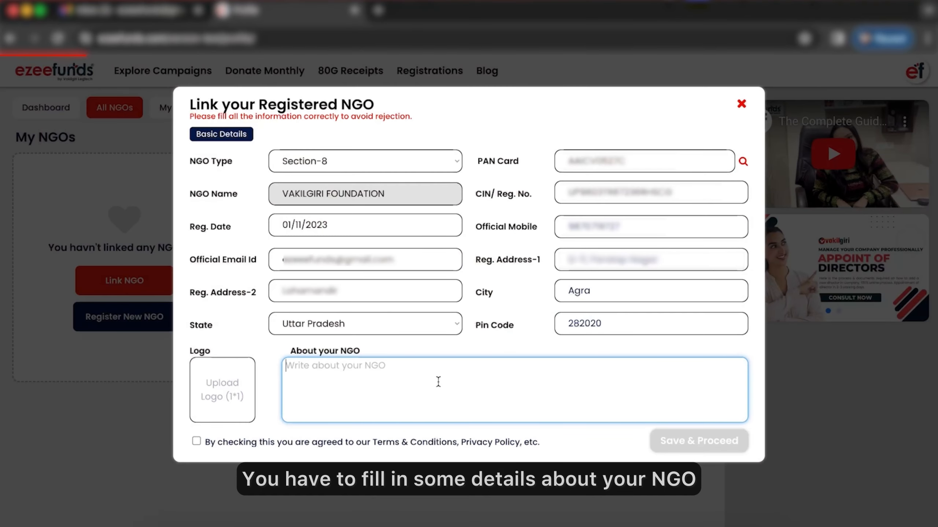
Step: Agree to the Terms & Conditions and save the basic details to proceed
left_click(197, 443)
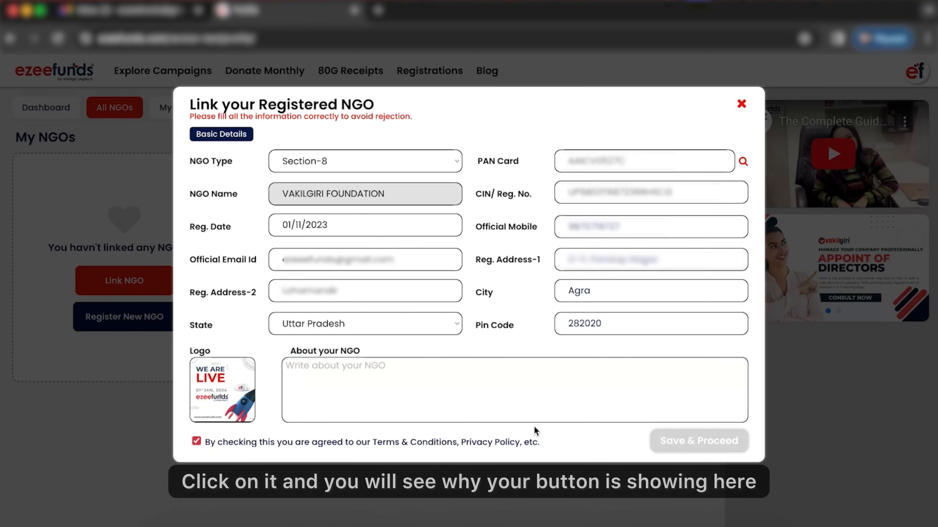
left_click(679, 443)
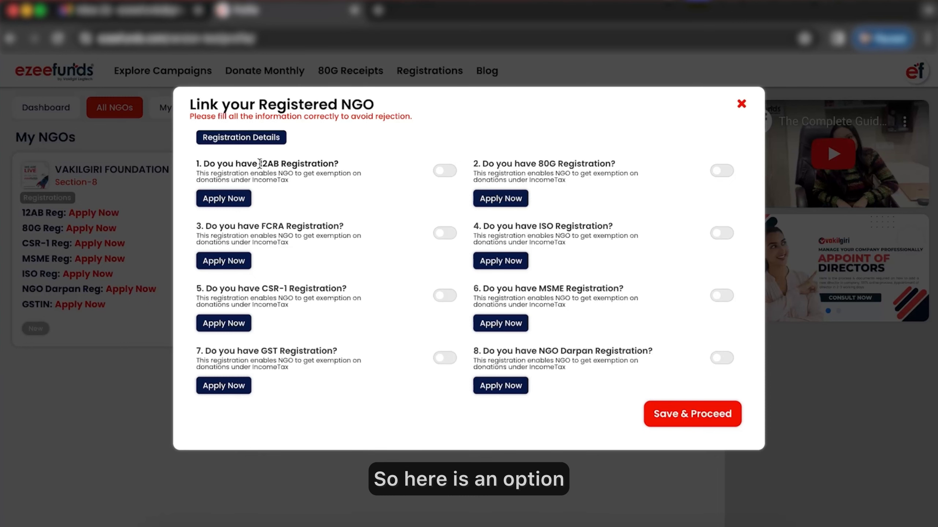
Step: Enable the 12AB registration and keep its type as Provisional
left_click_drag(259, 164, 340, 164)
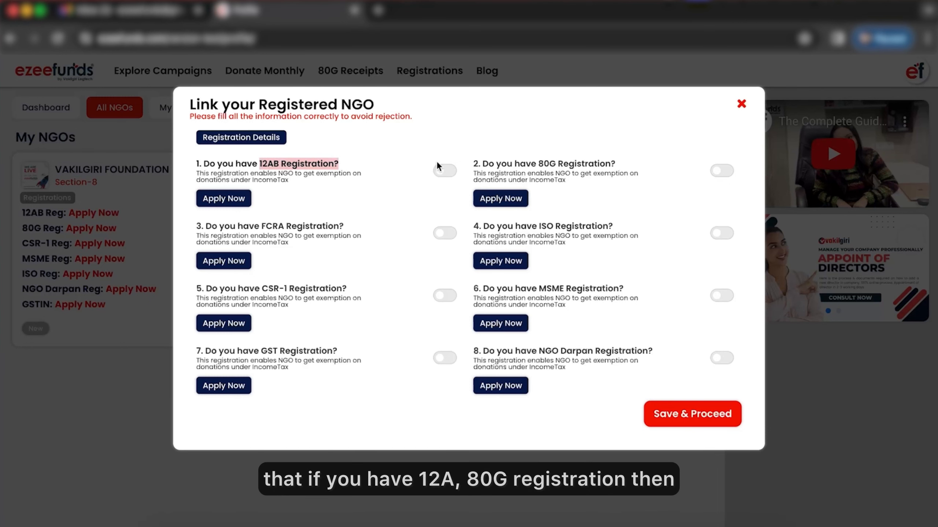
left_click(444, 170)
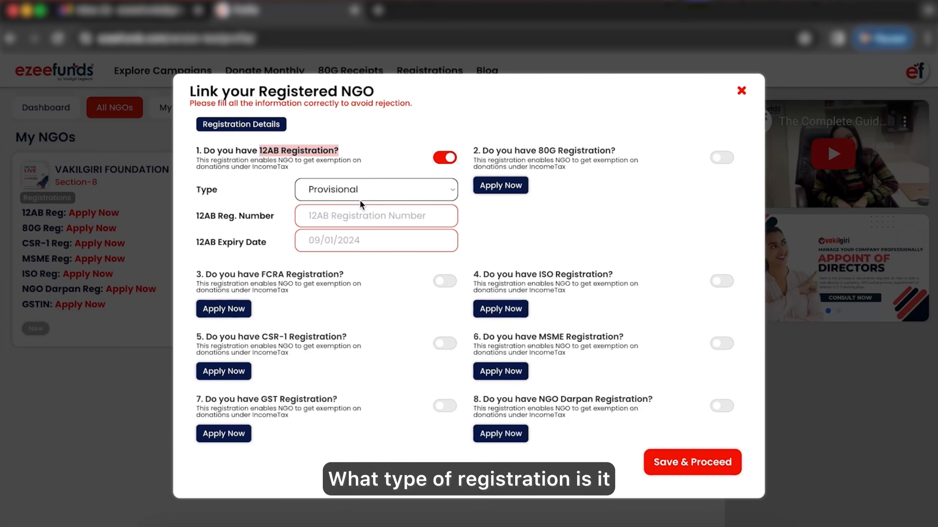
left_click(337, 188)
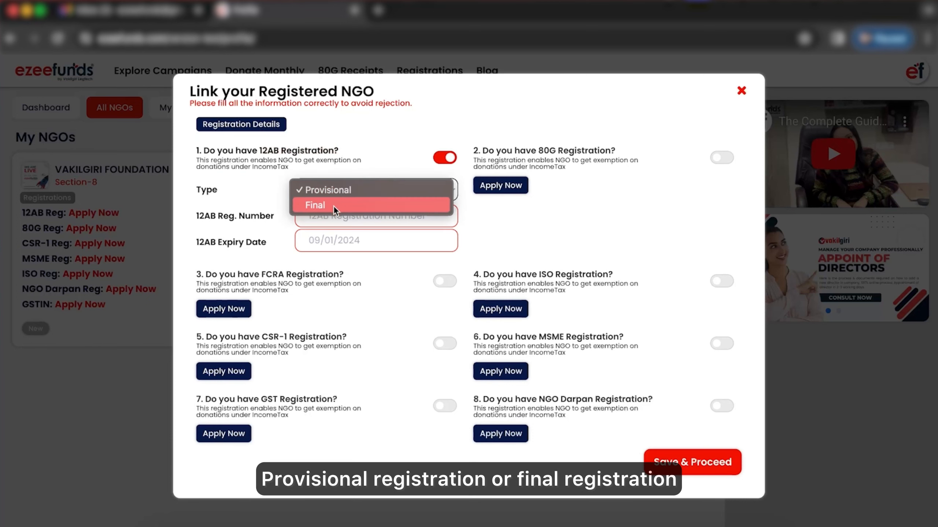
left_click(334, 205)
left_click(340, 189)
left_click(339, 176)
Step: Enter the 12AB registration number and set its expiry date to 11/04/2024
left_click(339, 220)
type("1")
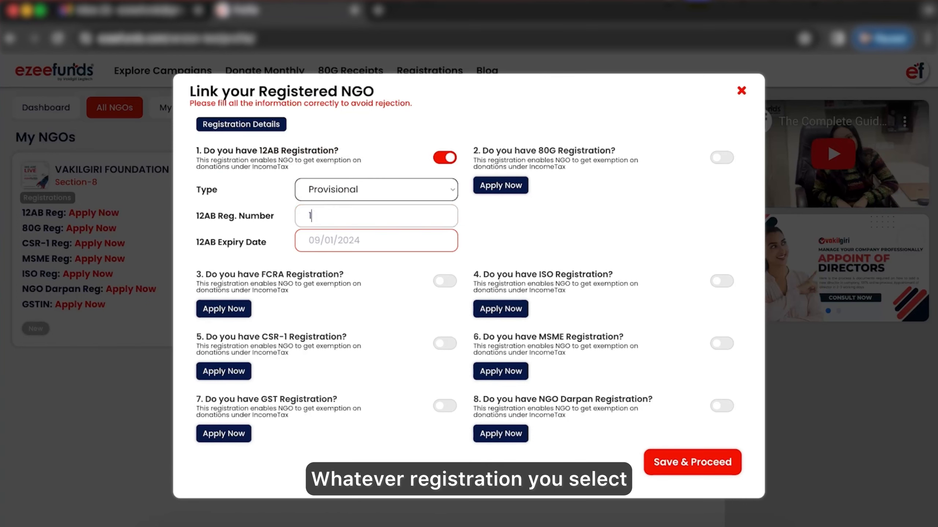
type("2AB9R69326R")
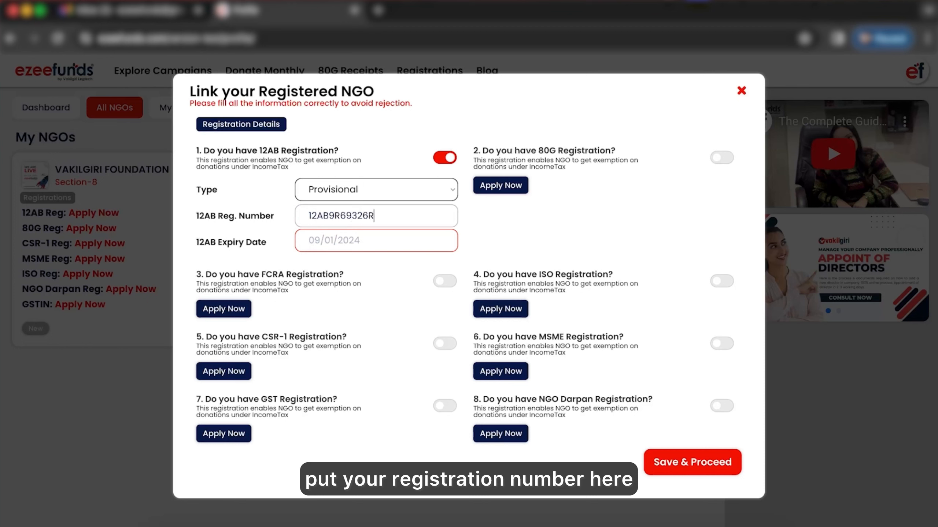
left_click(325, 240)
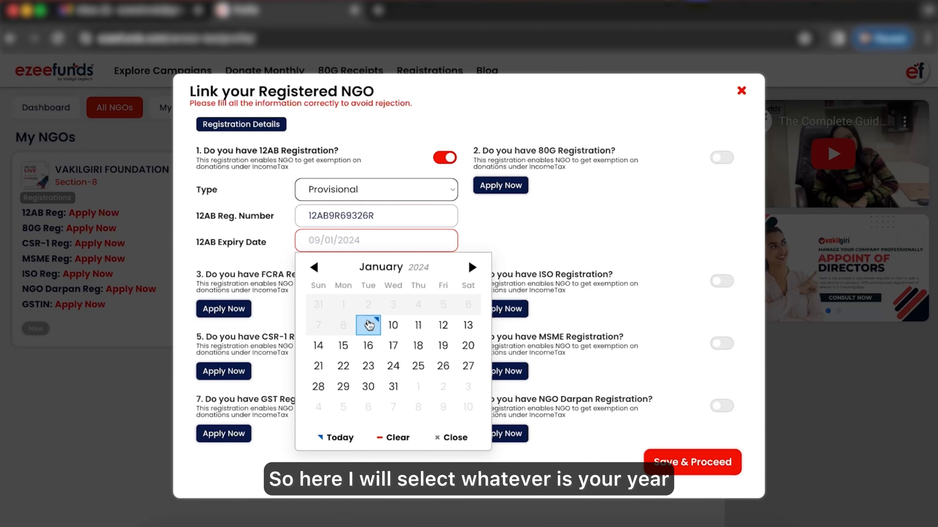
left_click(472, 267)
left_click(472, 267)
left_click(471, 267)
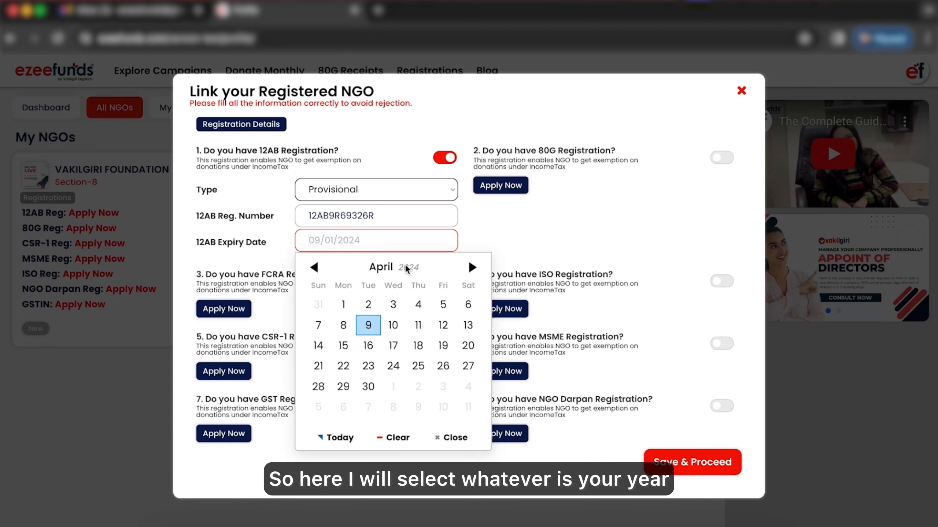
left_click(418, 325)
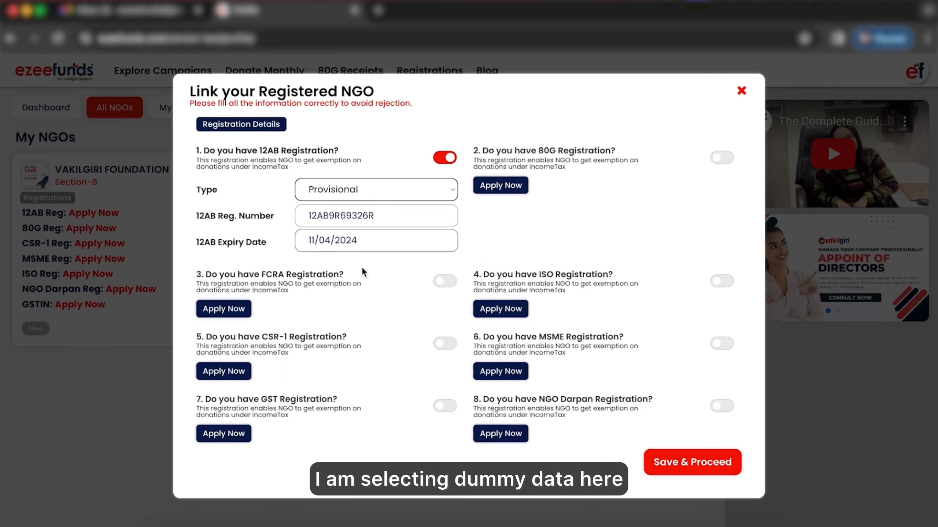
Step: Enable the 80G registration, enter 80GGCDKGVCKA as its registration number and set its expiry date to 09/01/2024
left_click(721, 158)
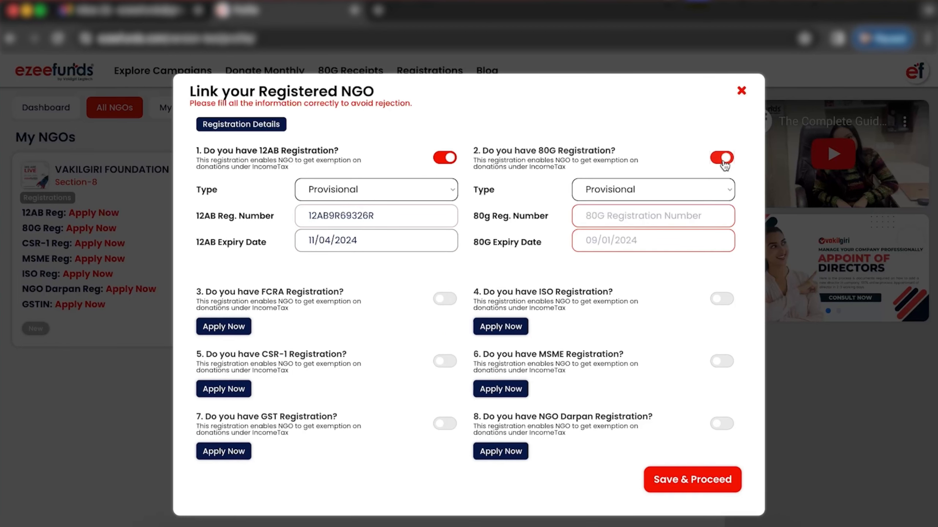
left_click(626, 211)
type("80G")
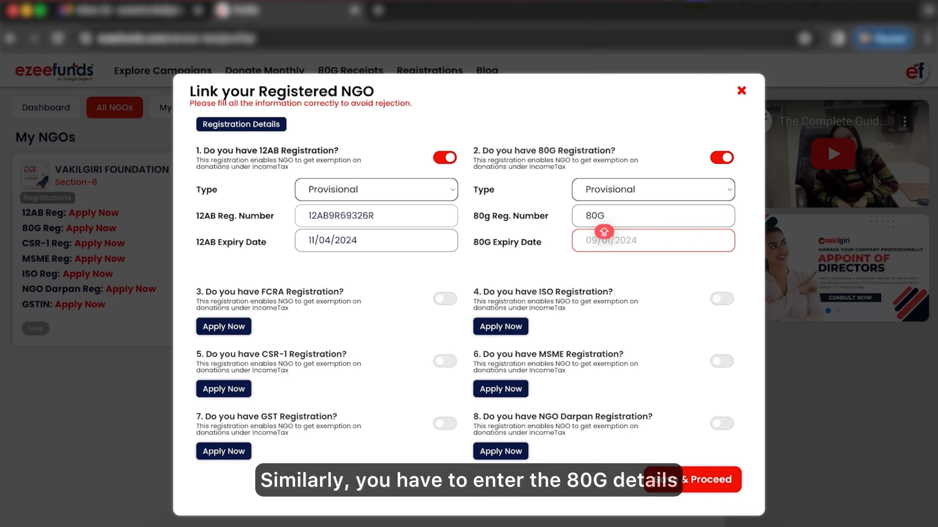
type("GCDKGVCKA")
left_click(627, 240)
left_click(645, 327)
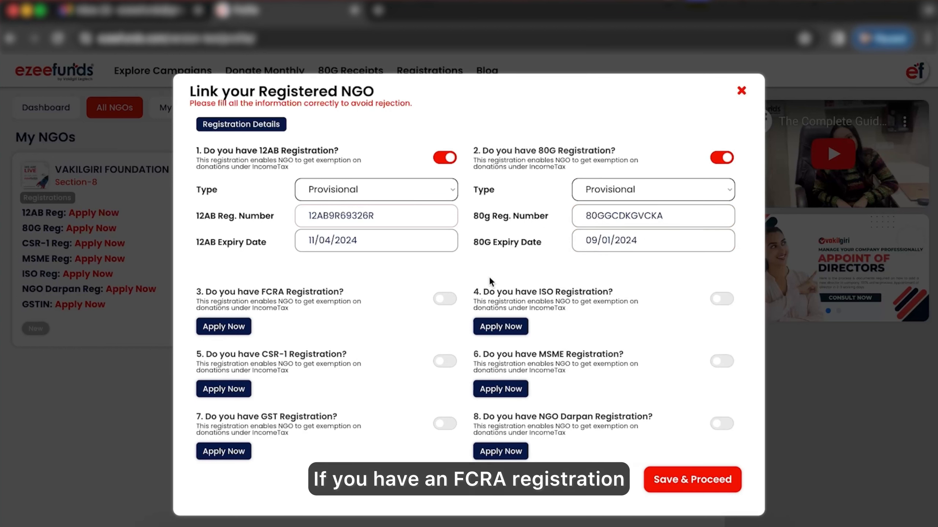
Step: Enable the FCRA registration, enter FCRA as its registration number and set its expiry date to 25/01/2024
left_click(445, 298)
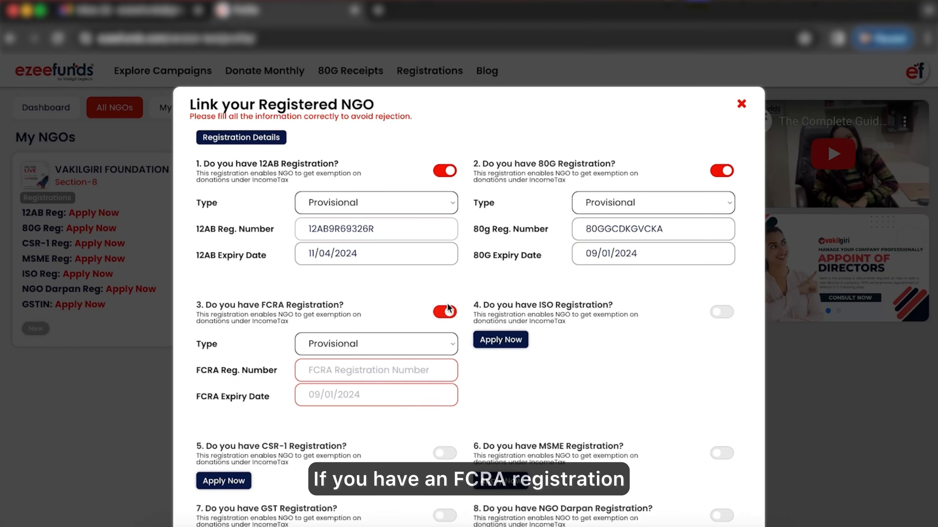
left_click(405, 377)
type("FCRA")
left_click(376, 394)
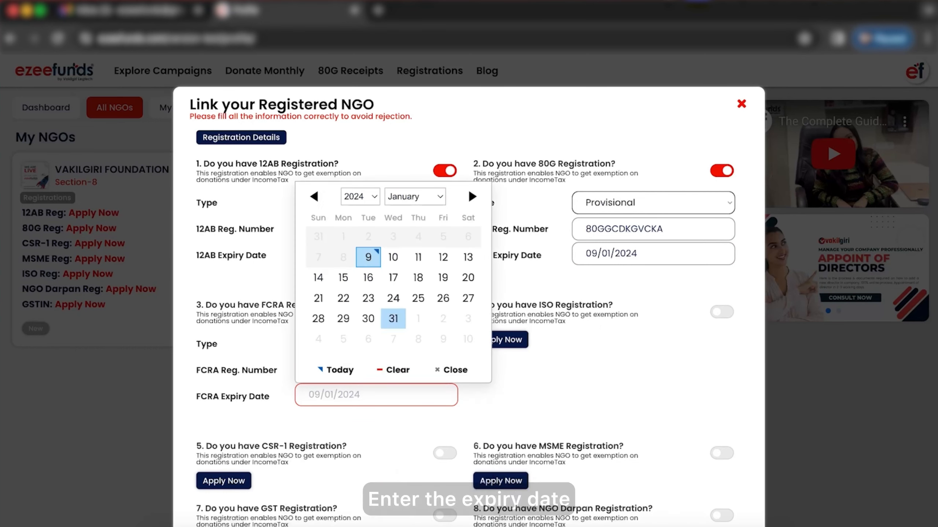
left_click(416, 296)
Step: Enable the ISO registration, enter ISO as its registration number and set its expiry date to 09/01/2024
left_click(715, 312)
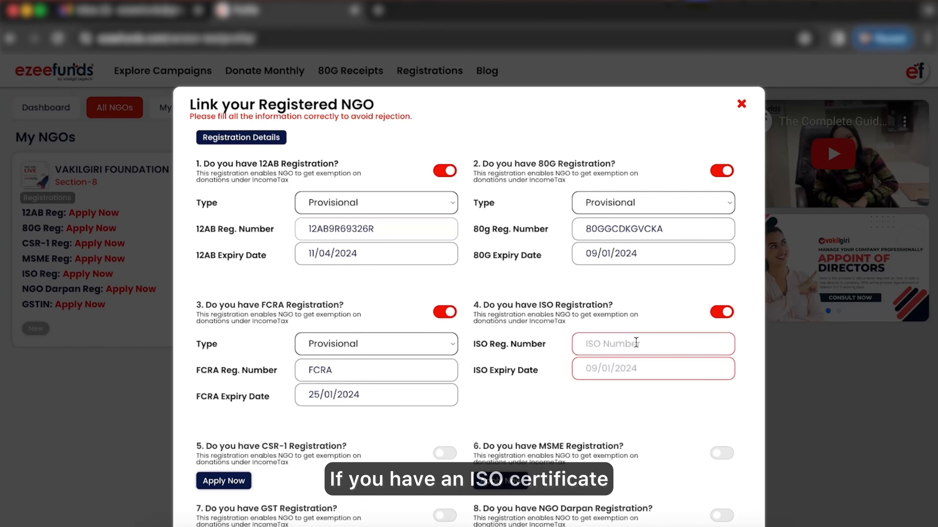
left_click(635, 343)
type("USO")
left_click(652, 368)
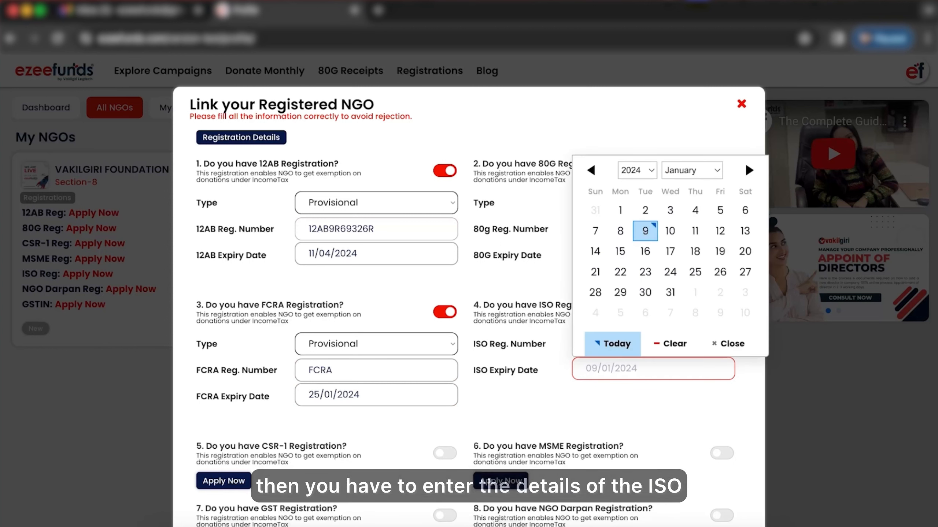
left_click(647, 232)
Step: Enable the CSR-1 and MSME registrations and enter CSR-1 and MSME as their registration numbers
scroll(543, 406, "down", 3)
left_click(444, 384)
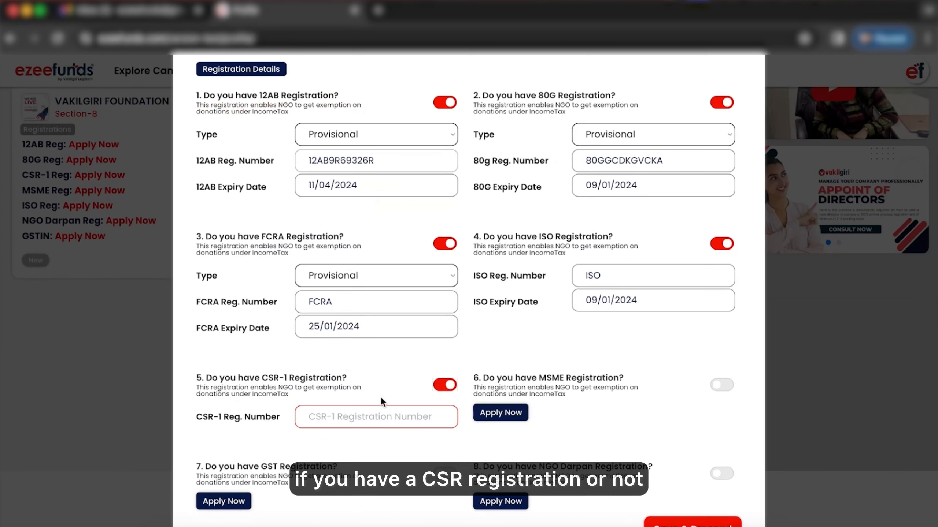
type("CSR-1")
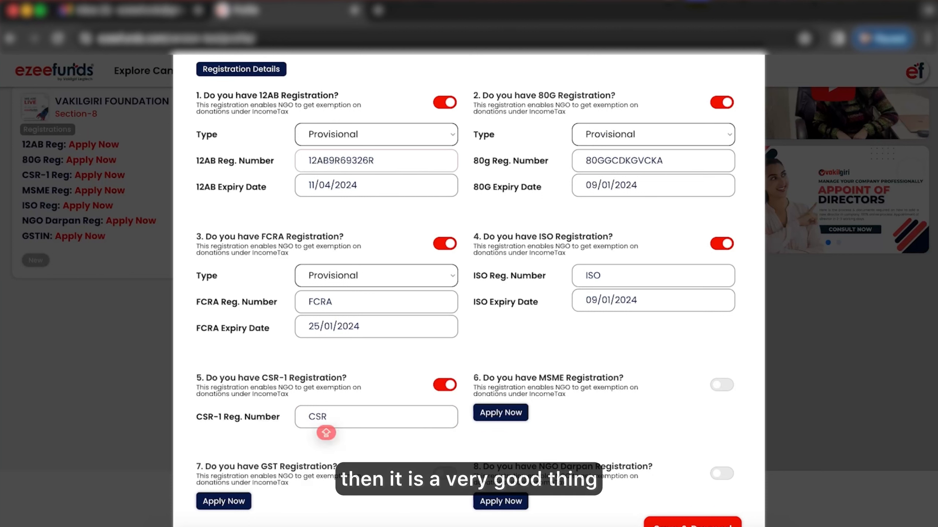
left_click(722, 384)
type("MSME")
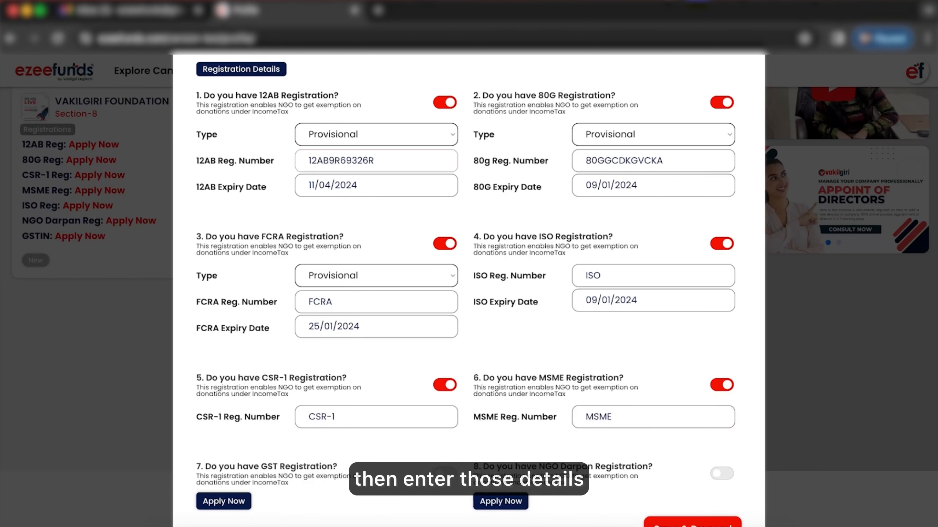
Step: Enable the GST registration and enter the NGO's GST number
scroll(447, 433, "down", 1)
left_click(450, 448)
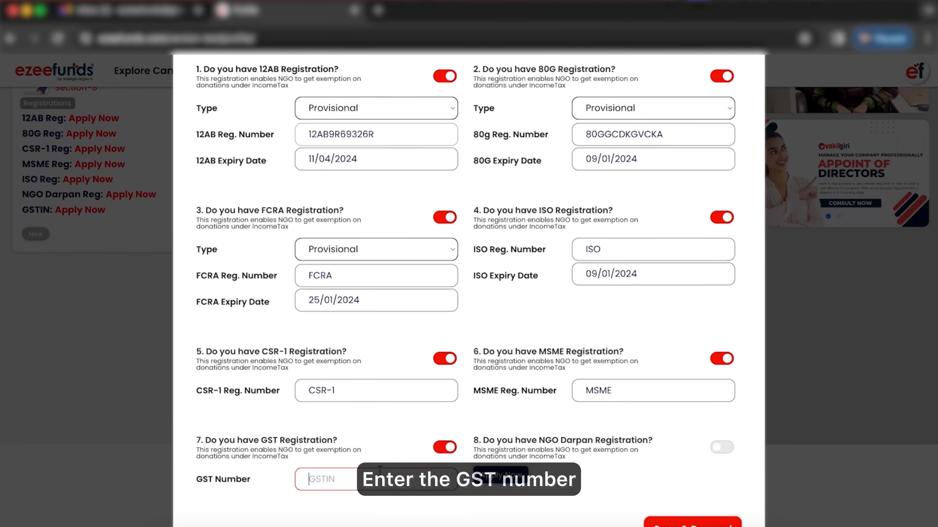
type("09AAFC")
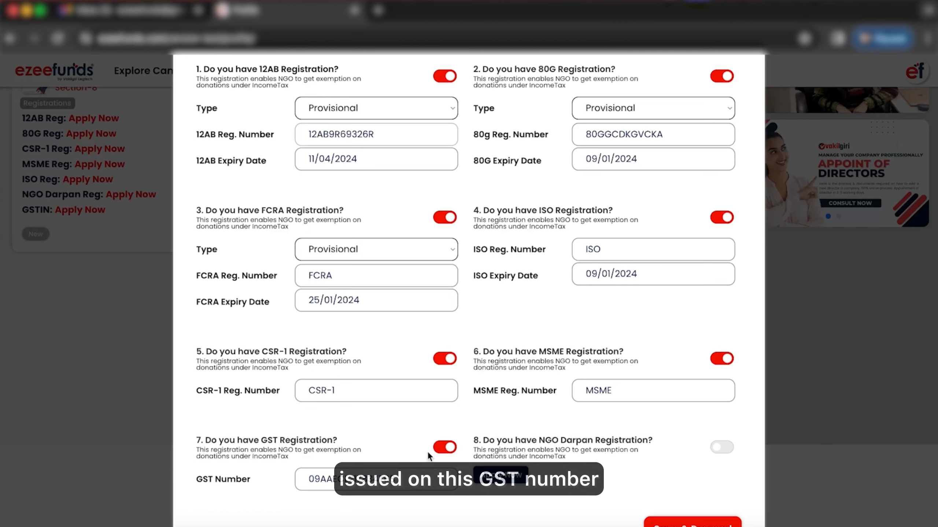
Step: Enable the NGO Darpan registration, enter NGODARPAN as its number, and save the registration details to proceed
left_click(722, 448)
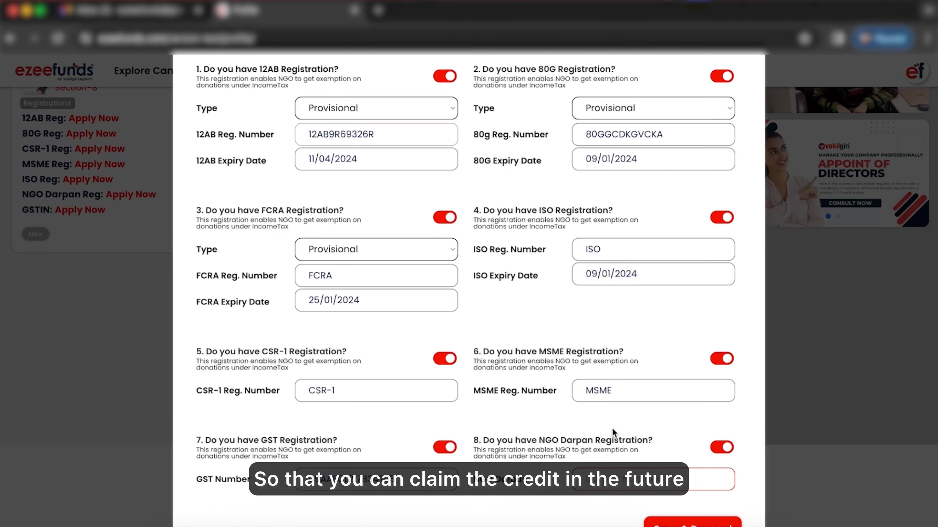
left_click(614, 487)
type("NGODARPAN")
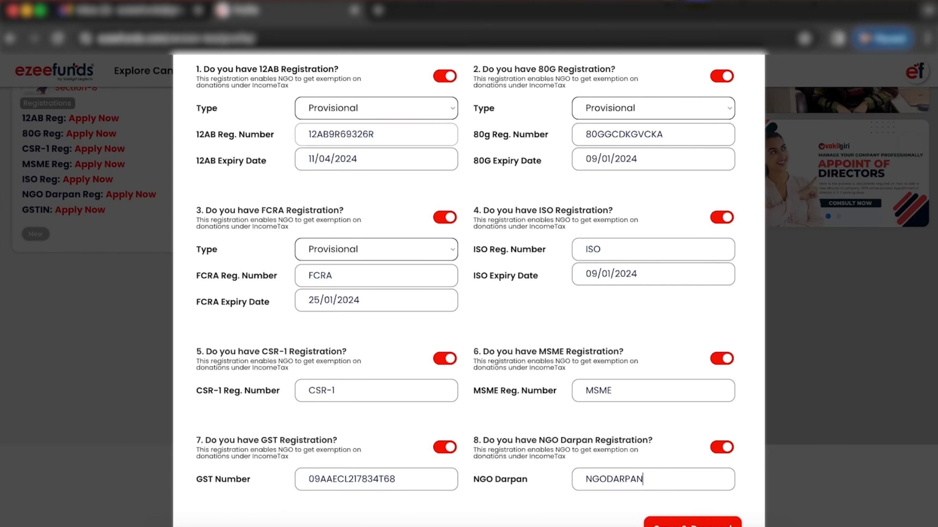
left_click(692, 524)
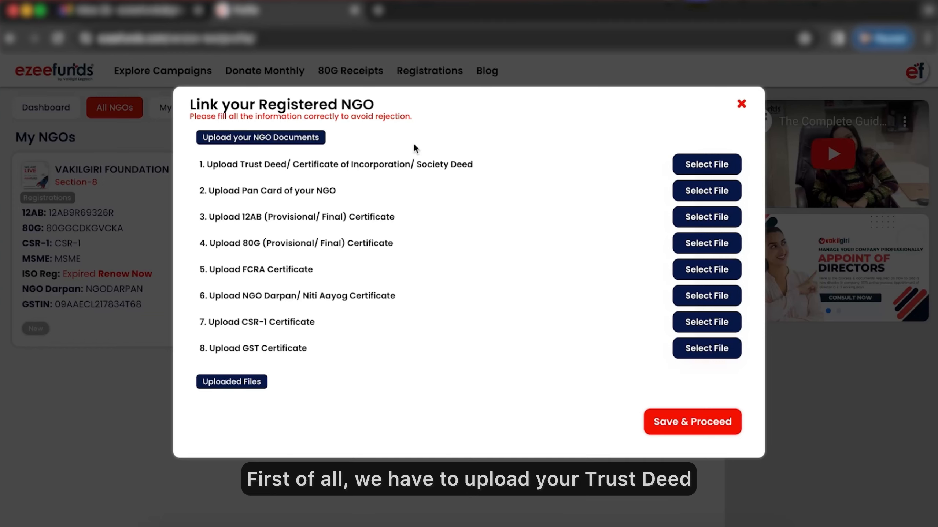
left_click_drag(212, 166, 464, 165)
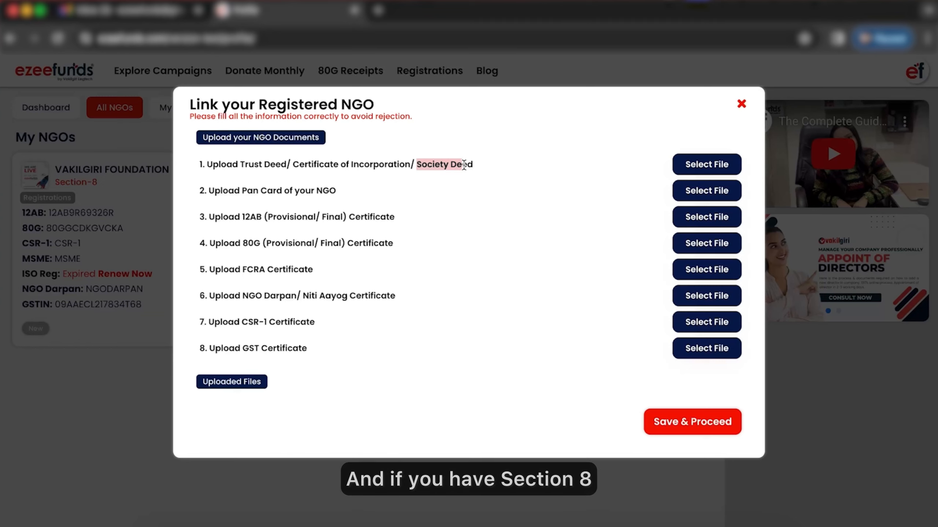
left_click(421, 170)
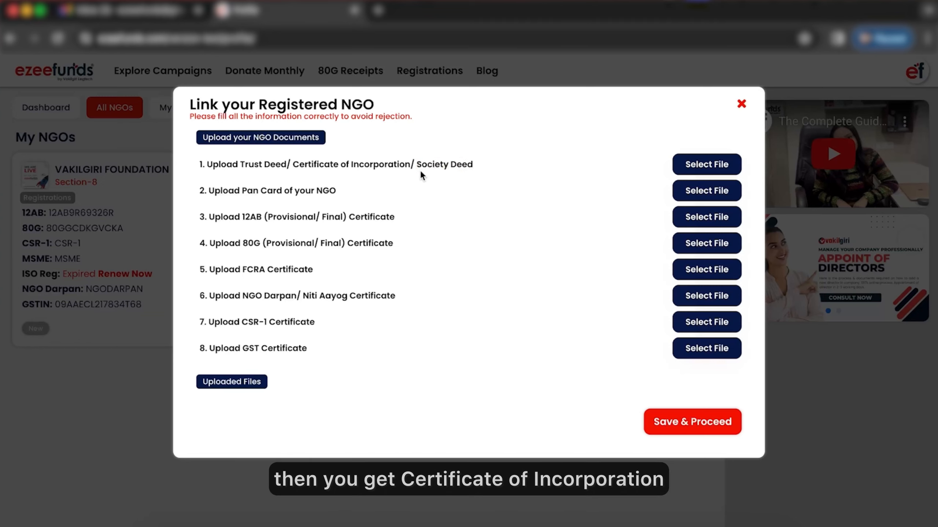
left_click_drag(293, 165, 402, 166)
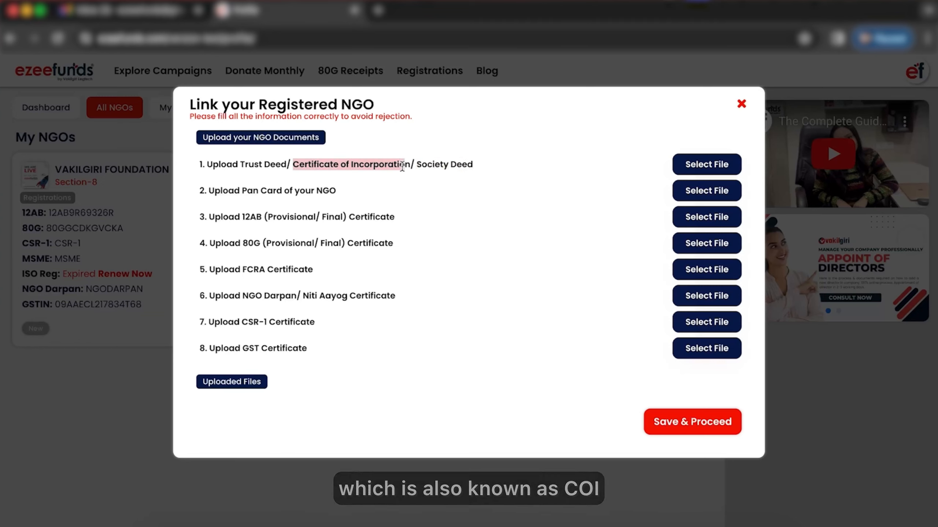
Step: Upload a file for the Trust Deed/Certificate of Incorporation document and name it Certificate of Incorporation
left_click(691, 167)
left_click(489, 172)
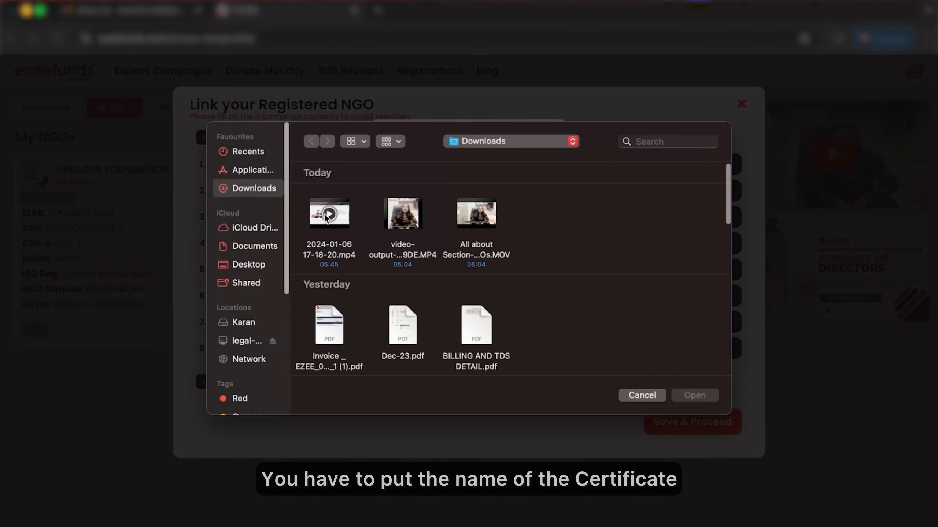
scroll(358, 328, "down", 3)
key("Escape")
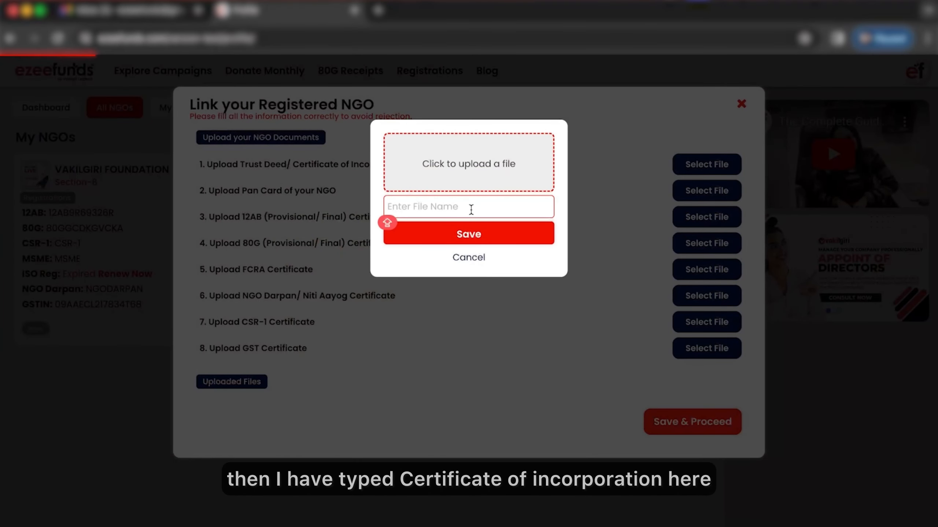
left_click(471, 207)
type("c")
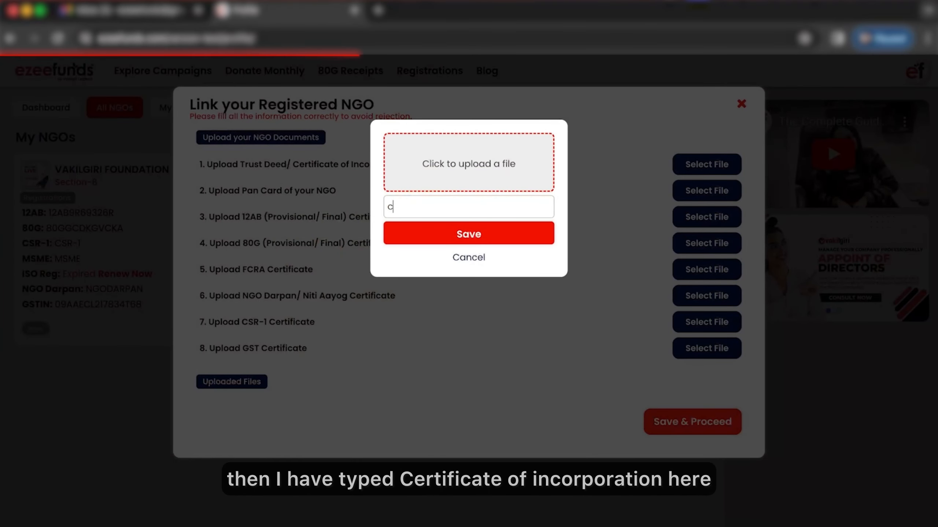
key("BackSpace")
type("Certificate of Inco")
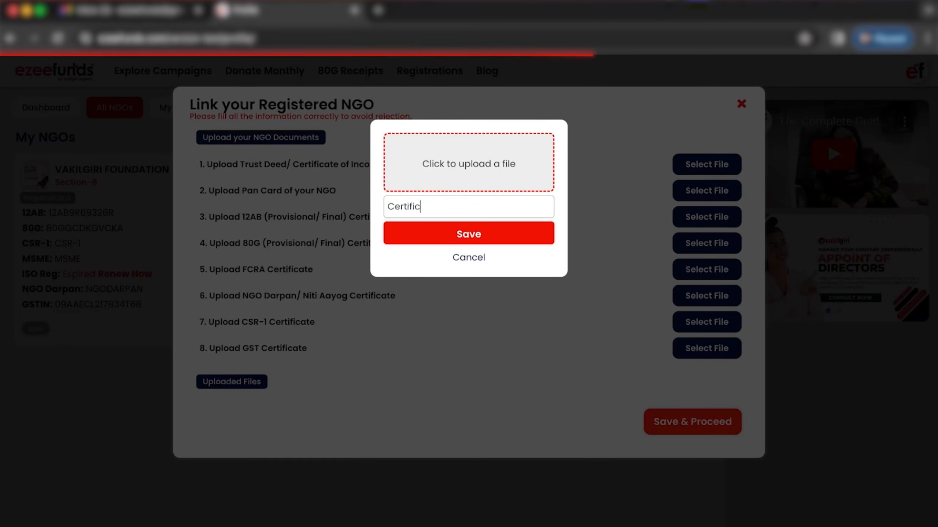
type("irp")
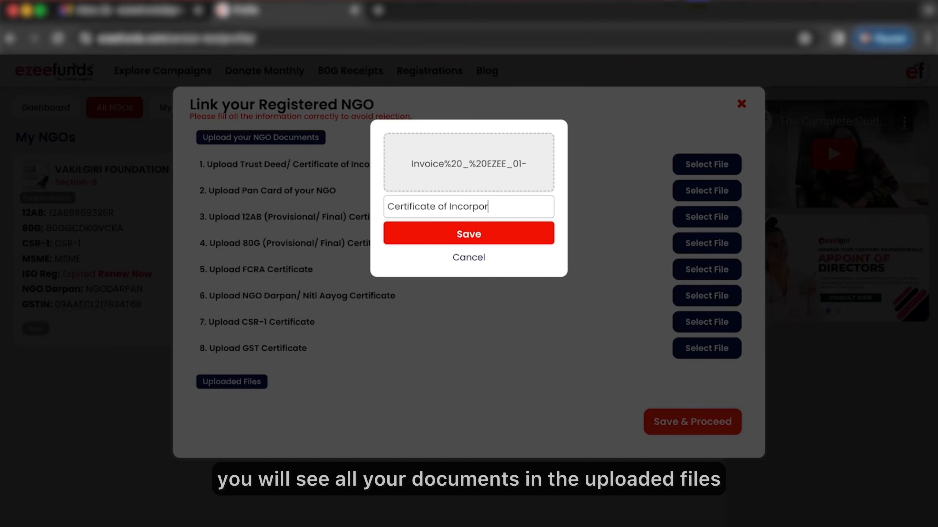
type("oration")
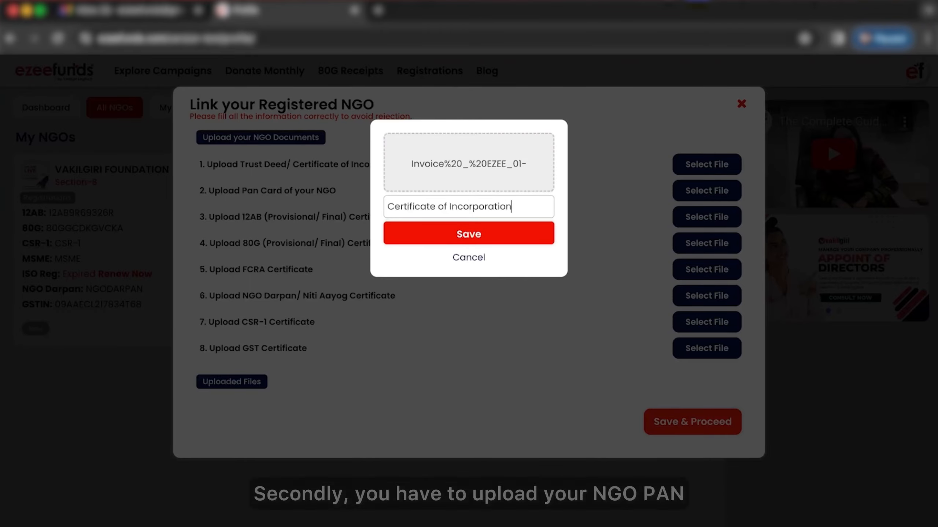
left_click(452, 238)
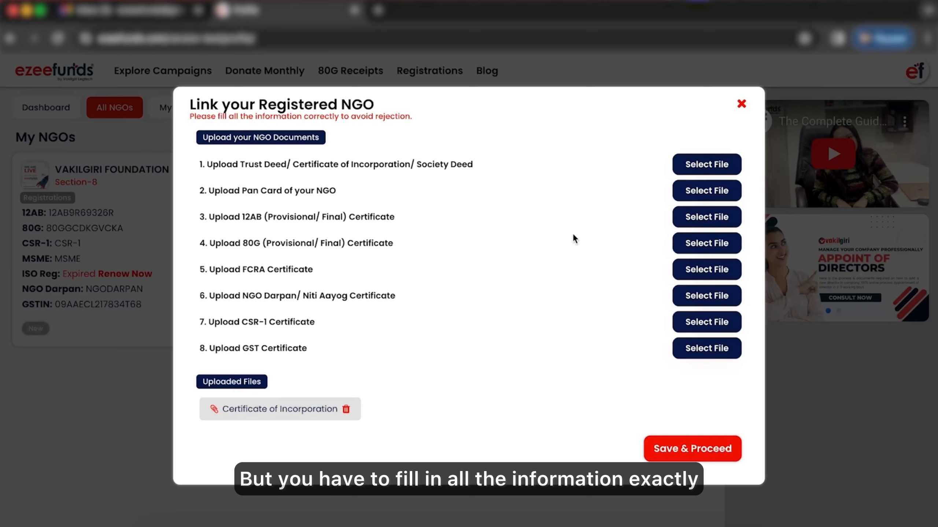
Step: Upload the invoice PDF as the NGO's PAN card document and name it Pan Card
left_click_drag(227, 193, 327, 195)
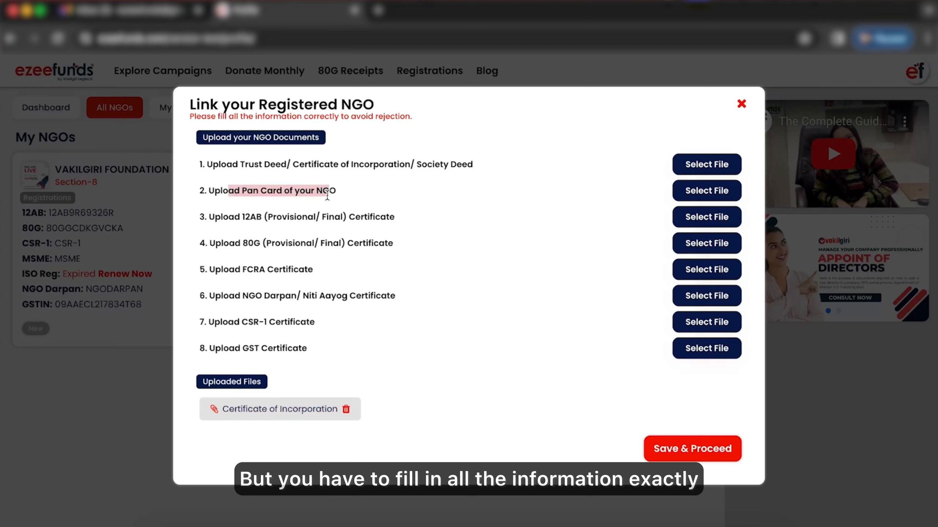
left_click(662, 204)
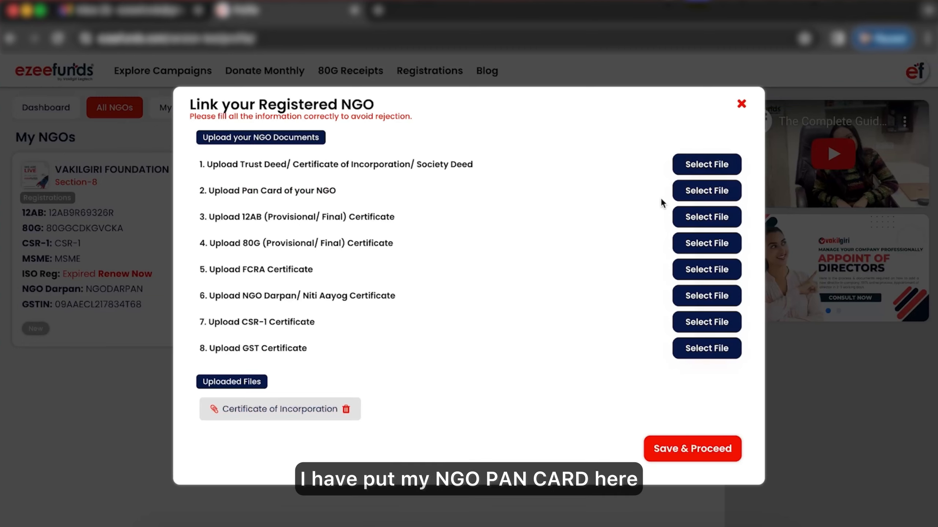
left_click(707, 190)
left_click(442, 181)
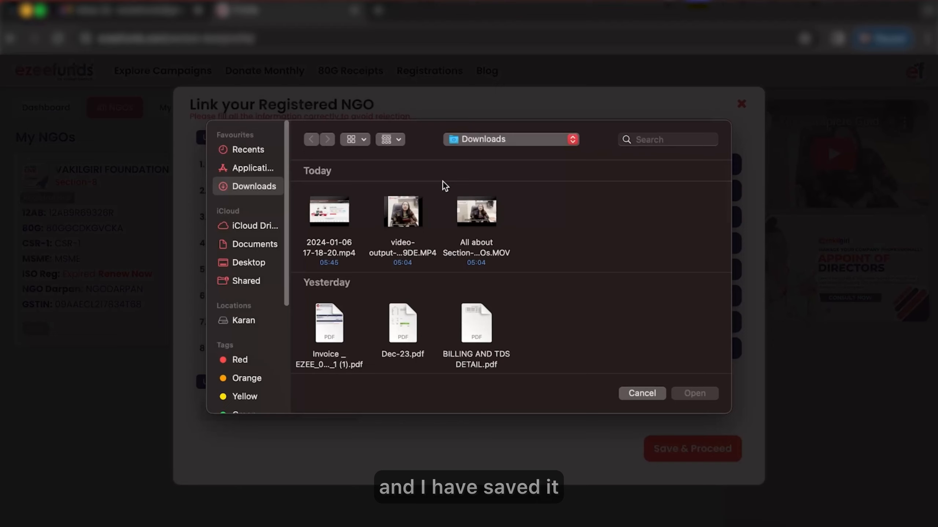
double_click(332, 321)
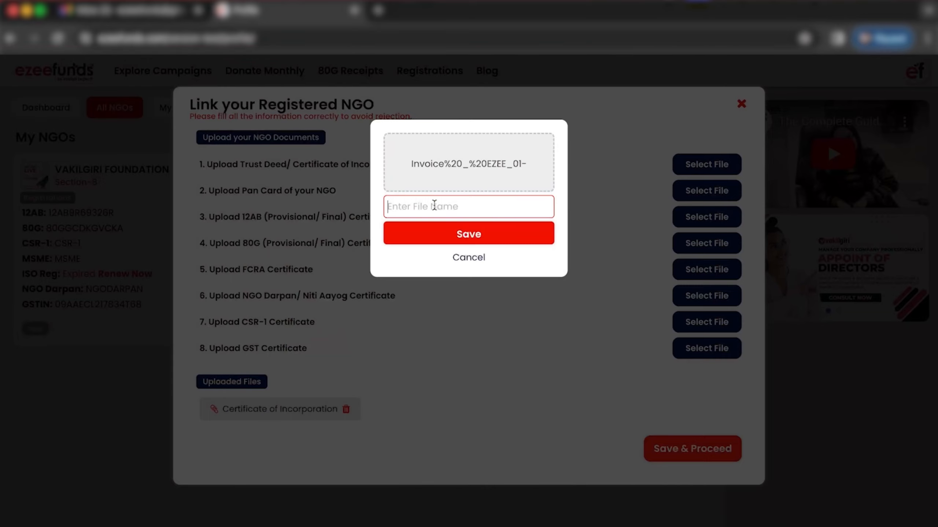
type("Pan C")
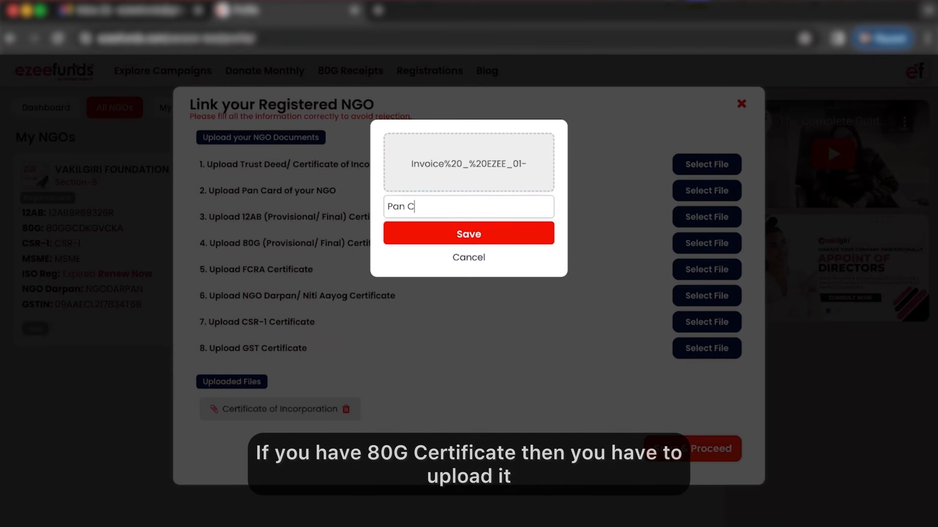
type("ard")
left_click(464, 229)
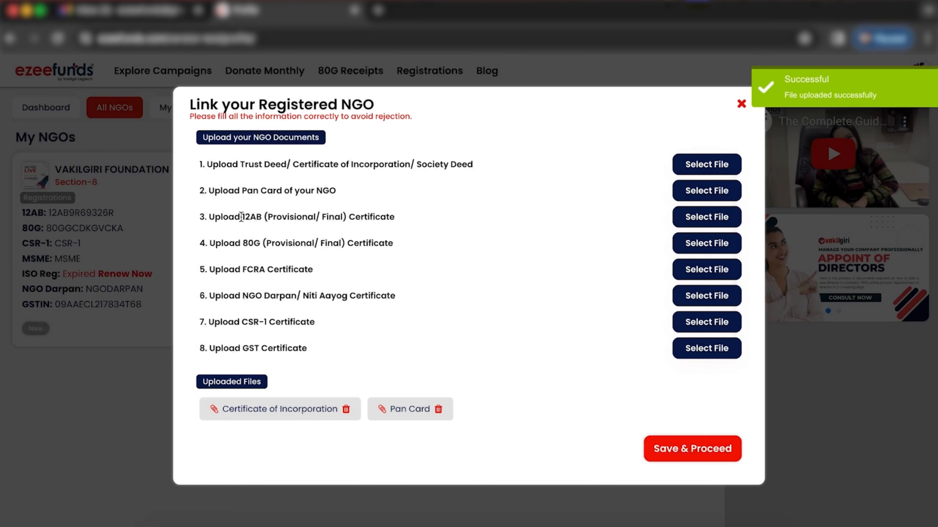
Step: Save the uploaded documents and proceed to the social media links form
left_click_drag(268, 219, 329, 217)
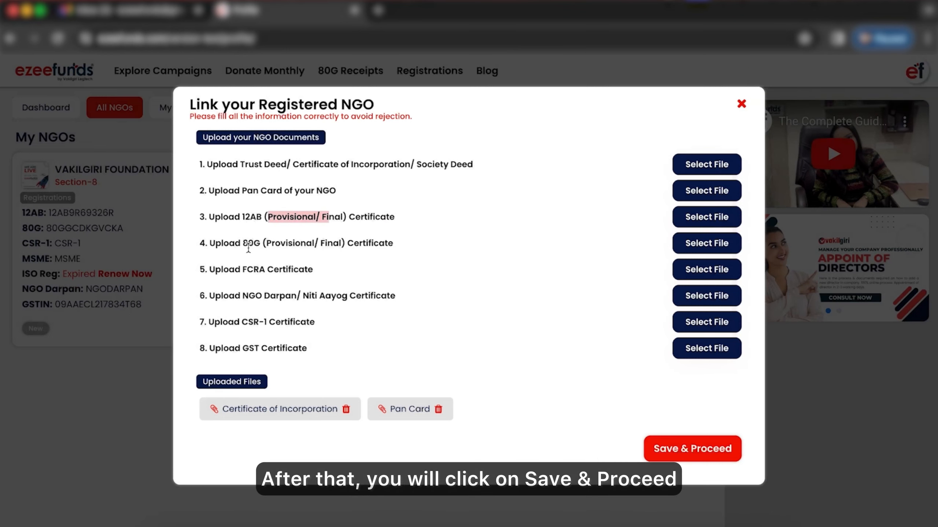
left_click_drag(248, 245, 259, 246)
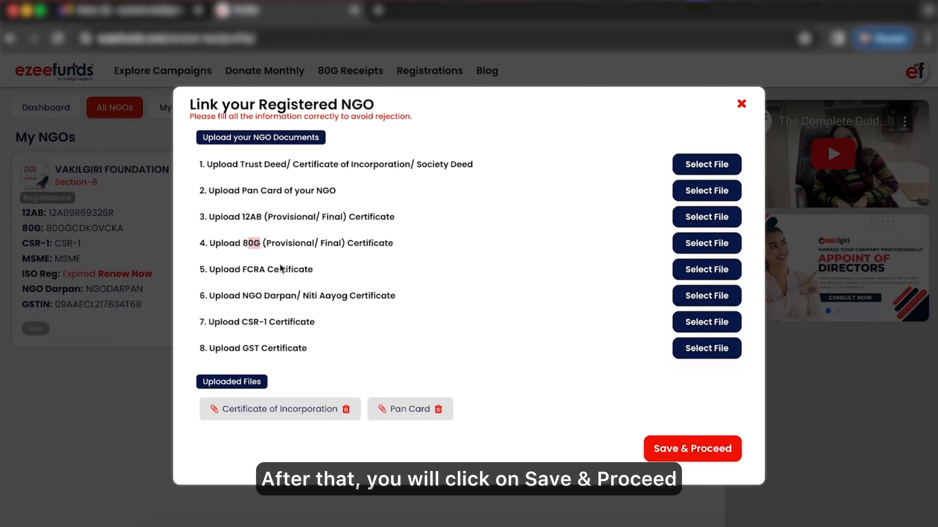
left_click(673, 456)
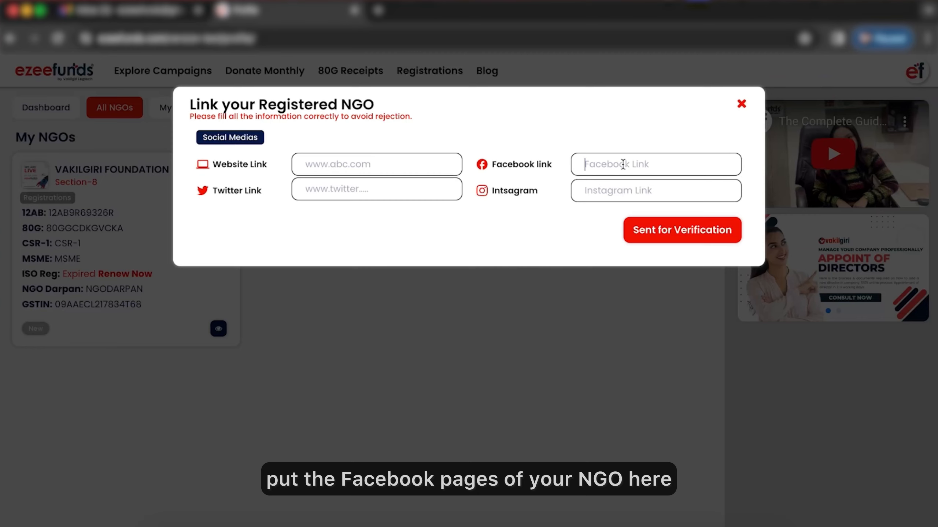
left_click(413, 193)
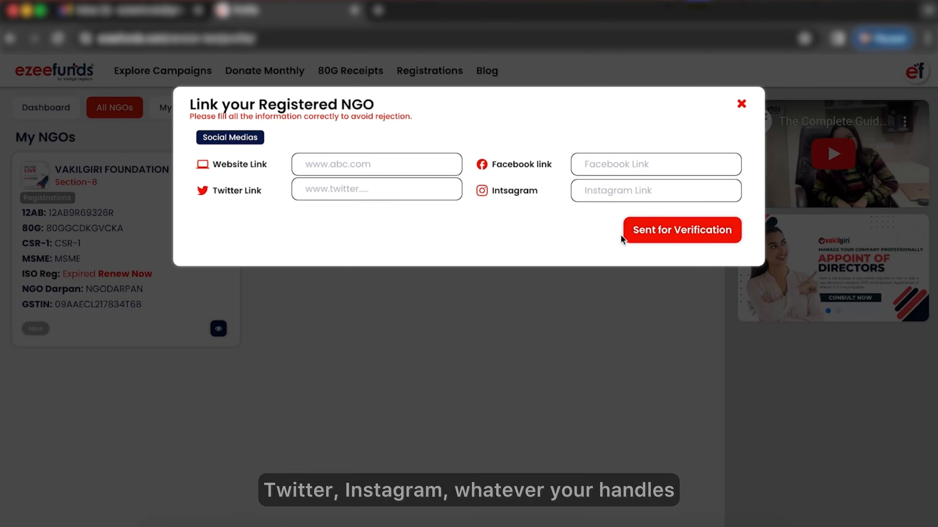
Step: Send the NGO link request for verification and close the success message
left_click(652, 238)
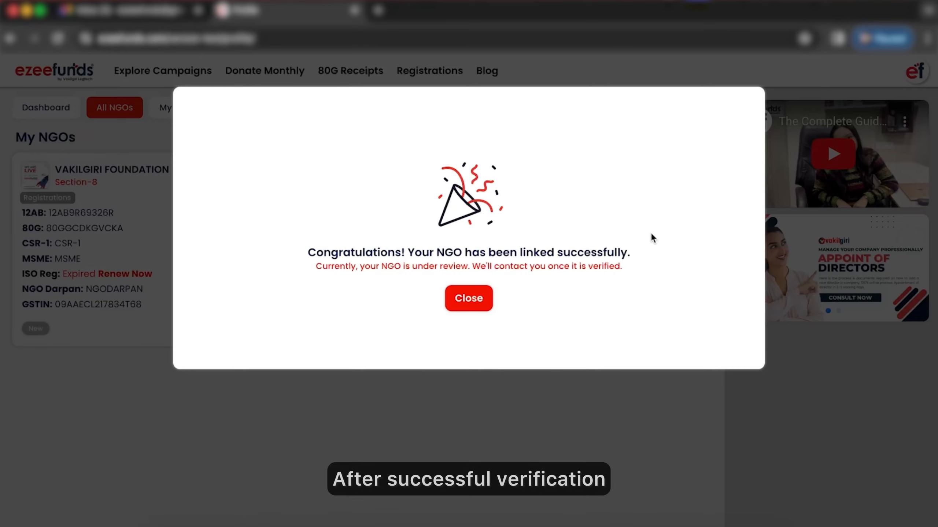
left_click(476, 305)
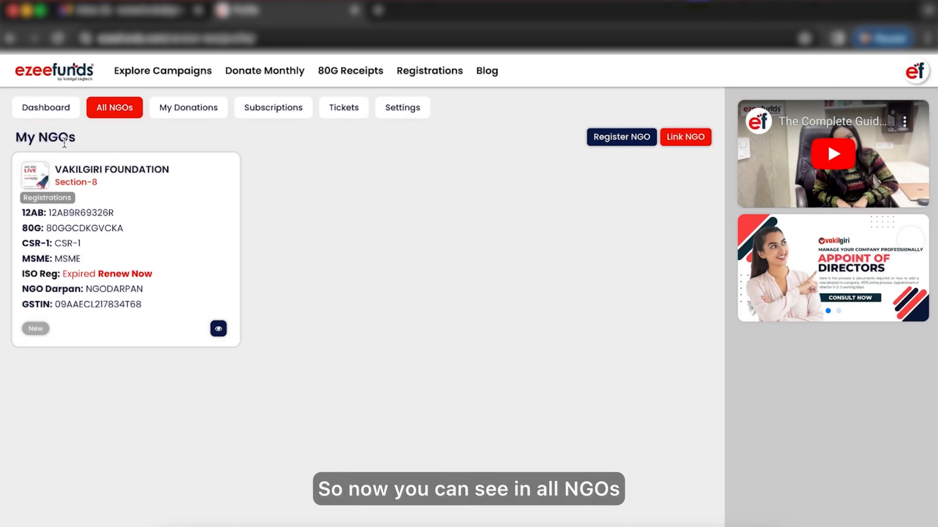
Step: Examine the linked NGO's card in the All NGOs list, including its registration numbers and ISO status
left_click_drag(7, 157, 288, 368)
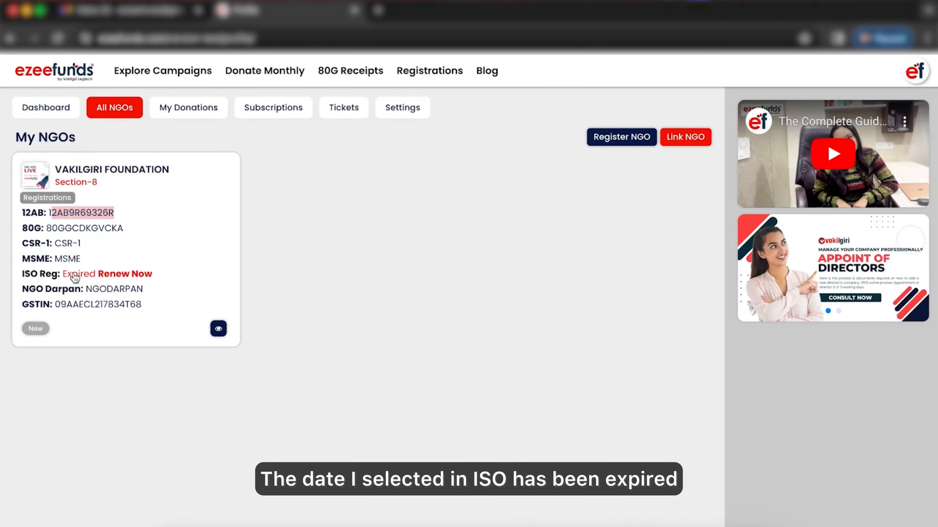
left_click_drag(65, 278, 94, 278)
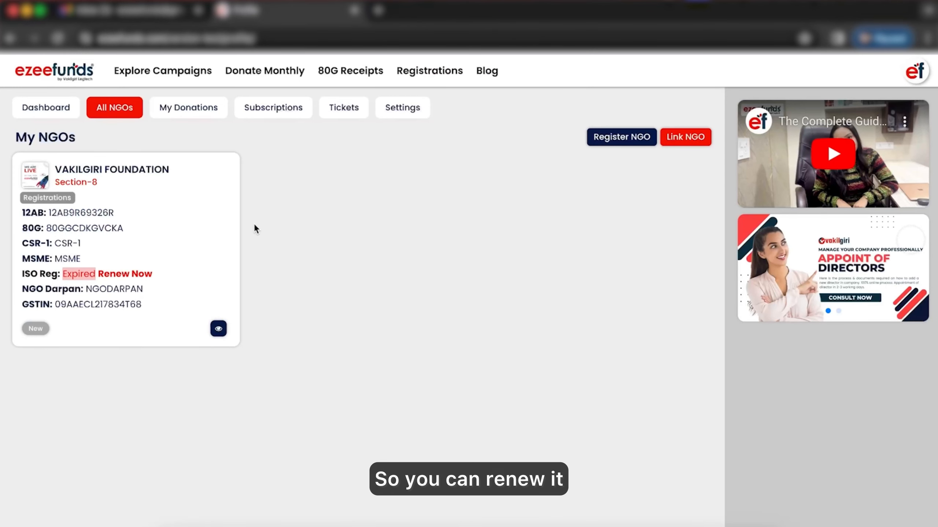
left_click(208, 255)
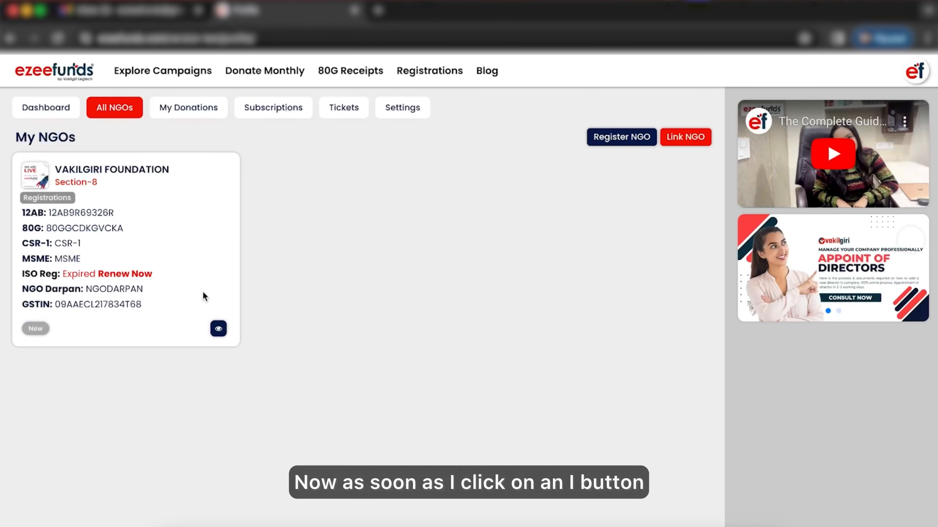
Step: Open the VAKILGIRI FOUNDATION's dashboard settings and review its Registrations details
left_click(220, 326)
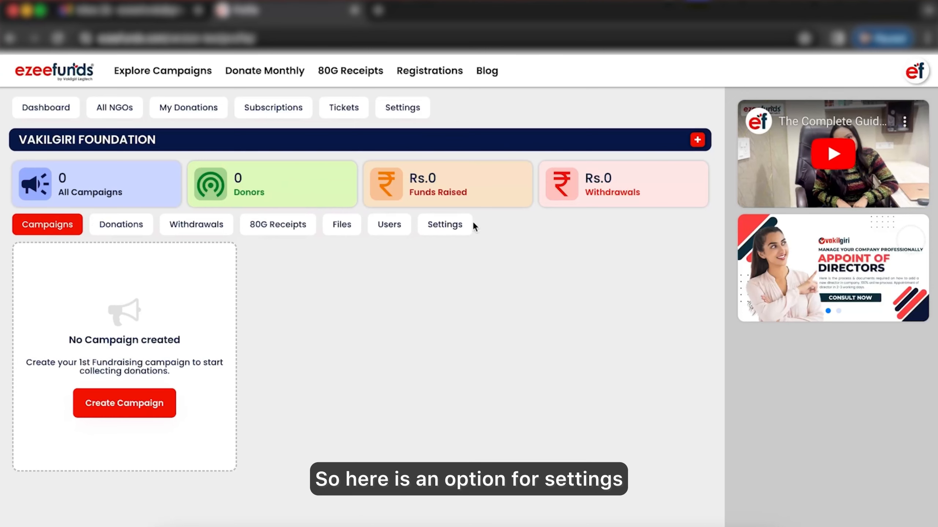
left_click(438, 229)
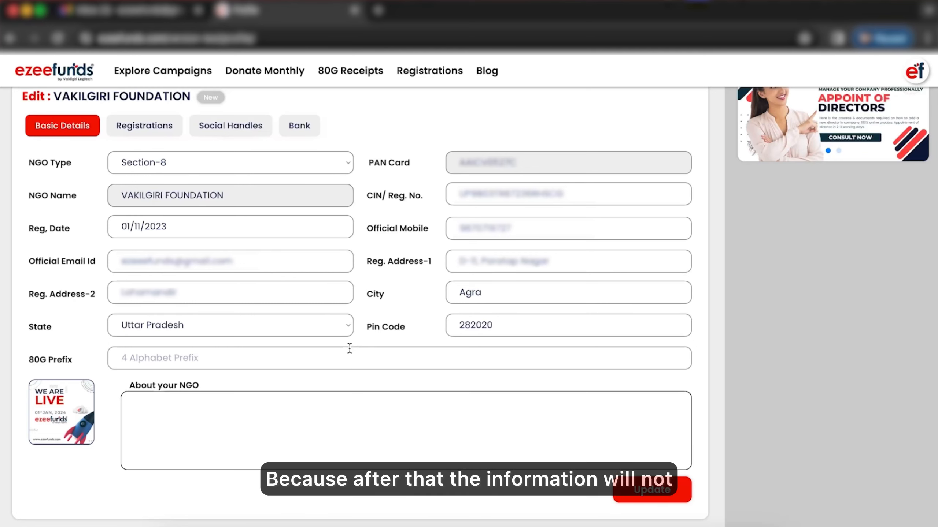
left_click(150, 133)
scroll(207, 198, "down", 2)
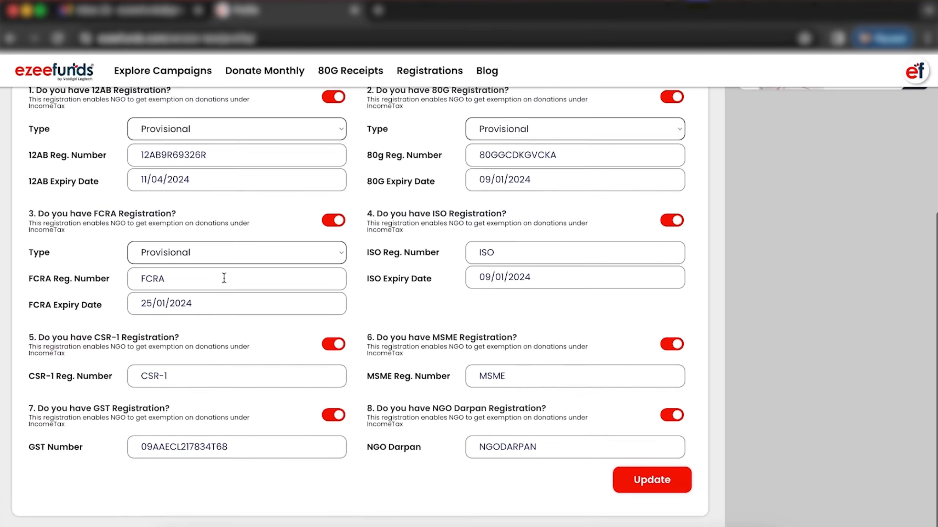
scroll(283, 226, "up", 3)
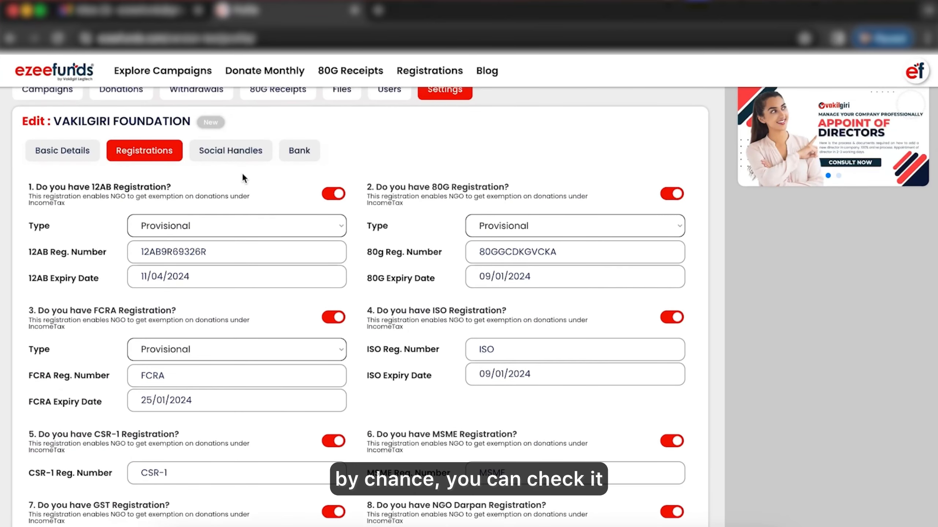
Step: Review the Social Handles, Bank and Basic Details sections of the NGO's settings
left_click(236, 158)
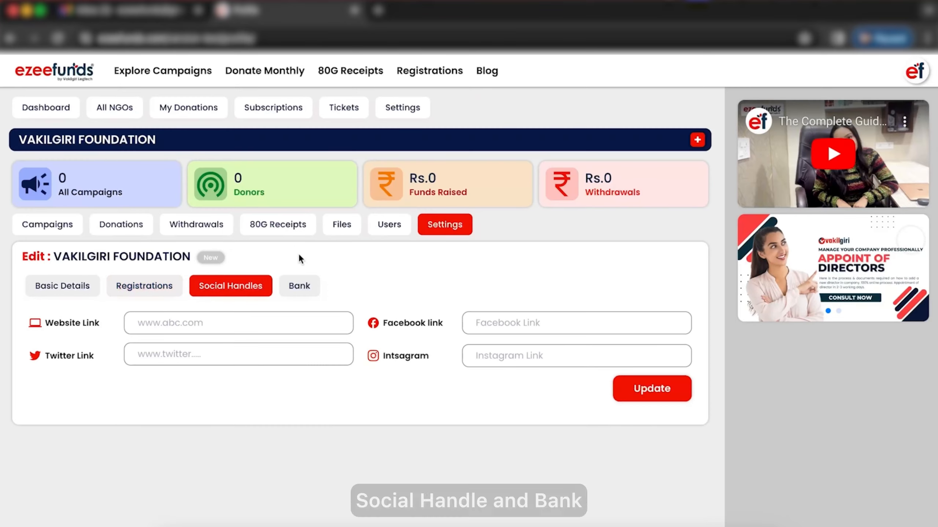
left_click(300, 287)
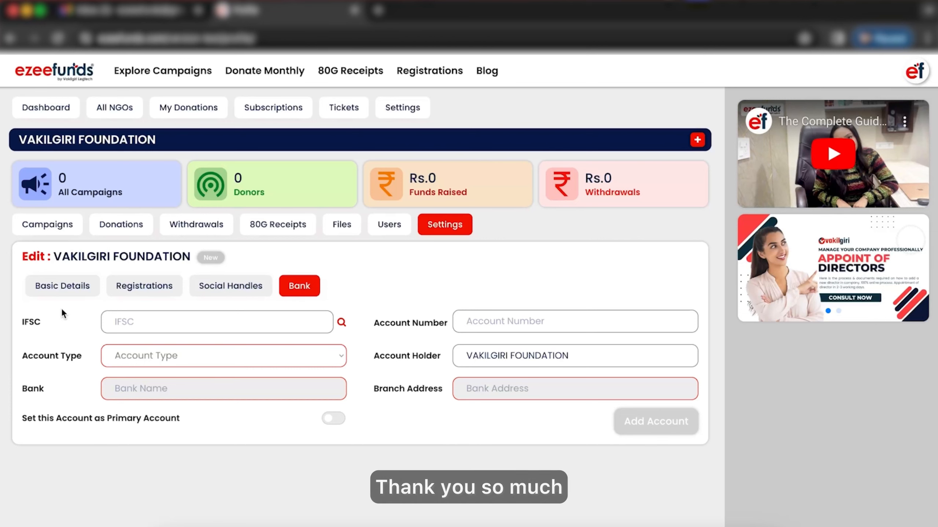
left_click(62, 286)
scroll(349, 348, "down", 4)
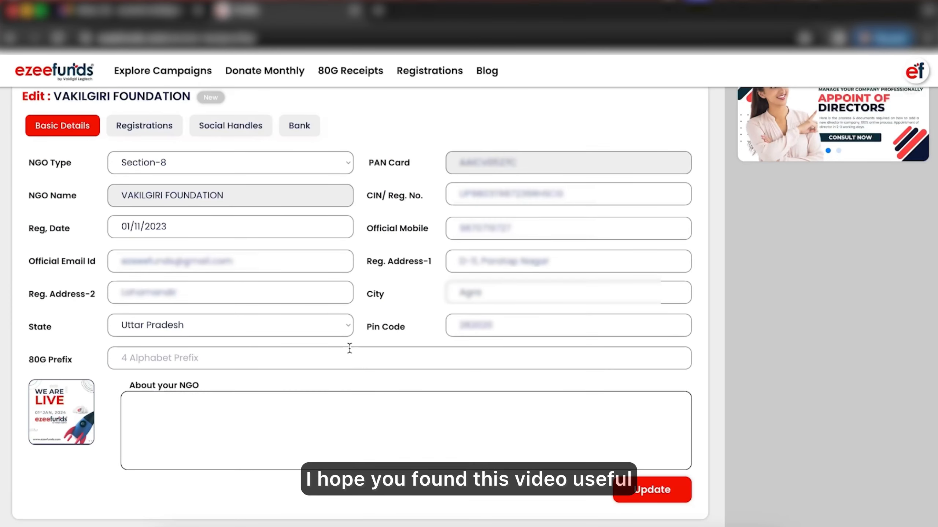